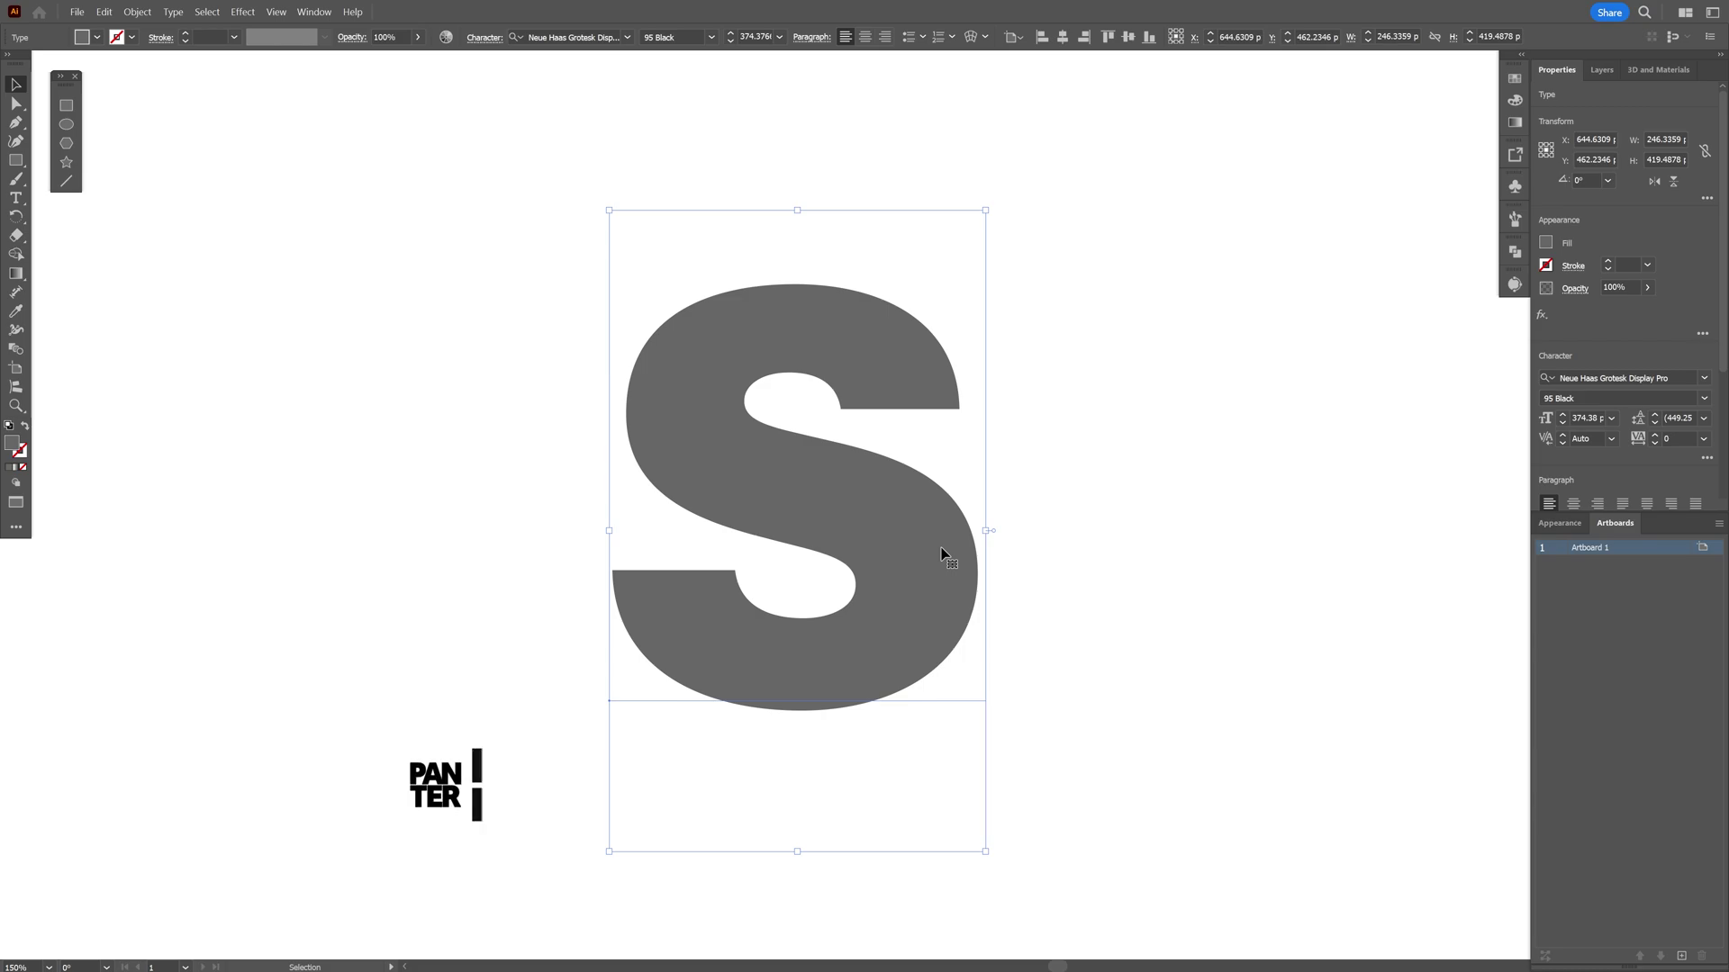
# Extrude the letter S in Illustrator's 3D and Materials panel to about 106 px depth
pyautogui.click(1669, 69)
pyautogui.click(1599, 159)
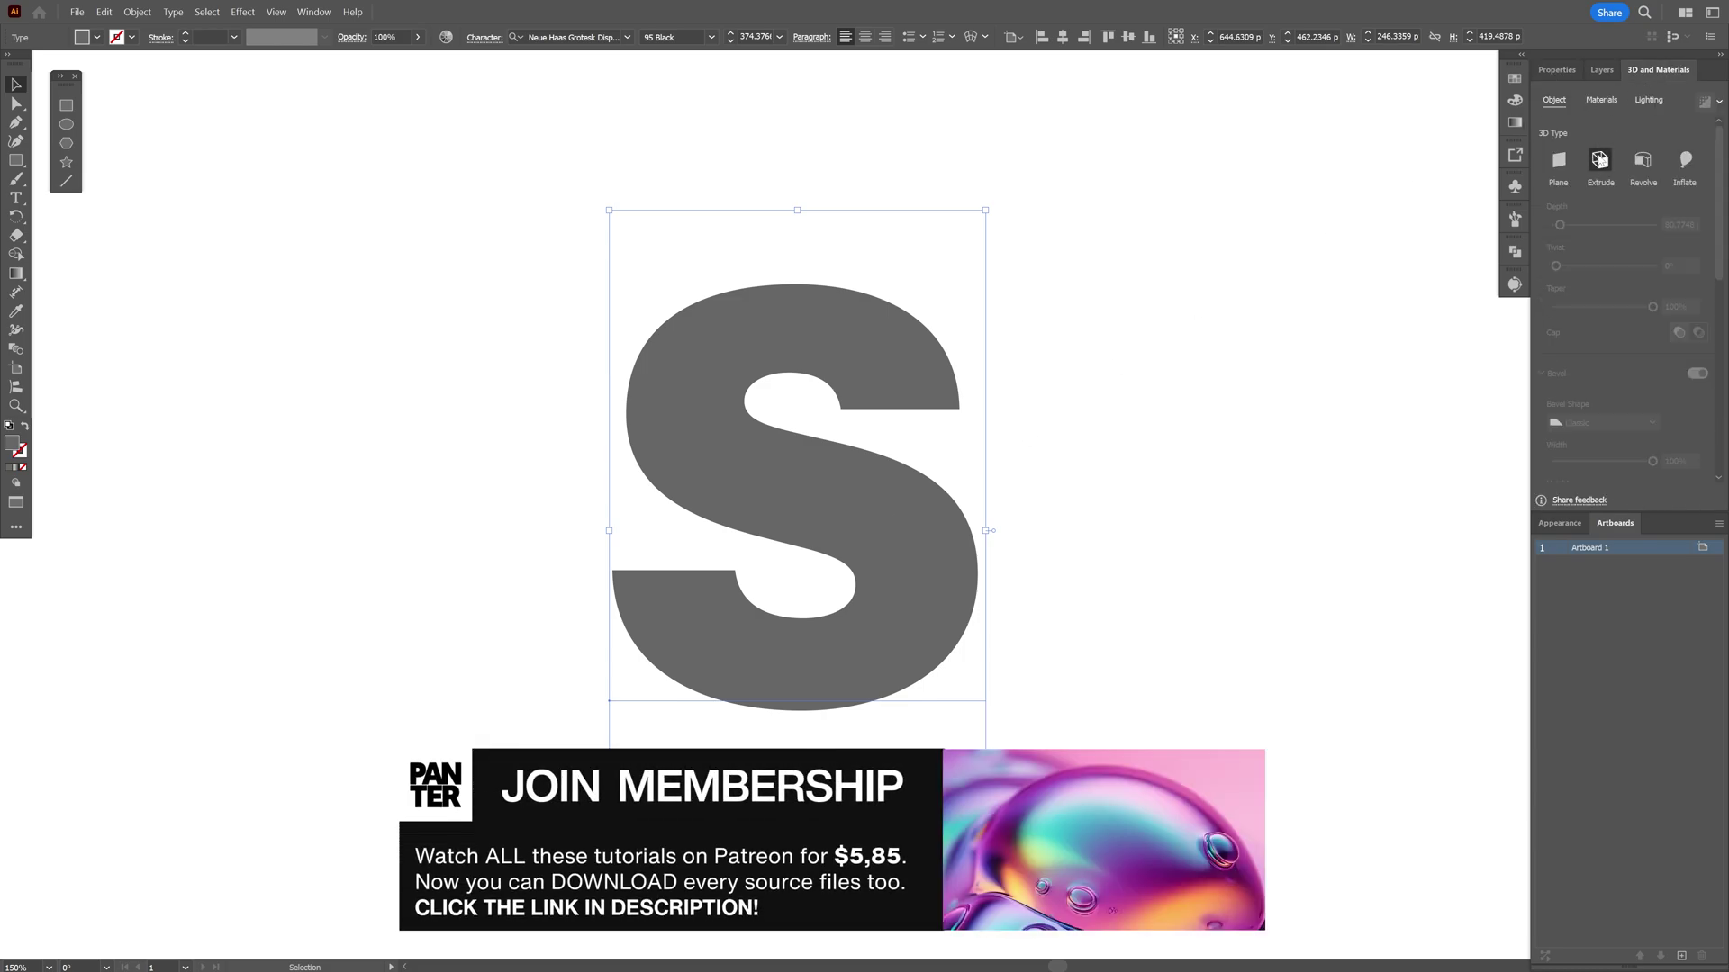
pyautogui.moveTo(1557, 226); pyautogui.dragTo(1562, 226)
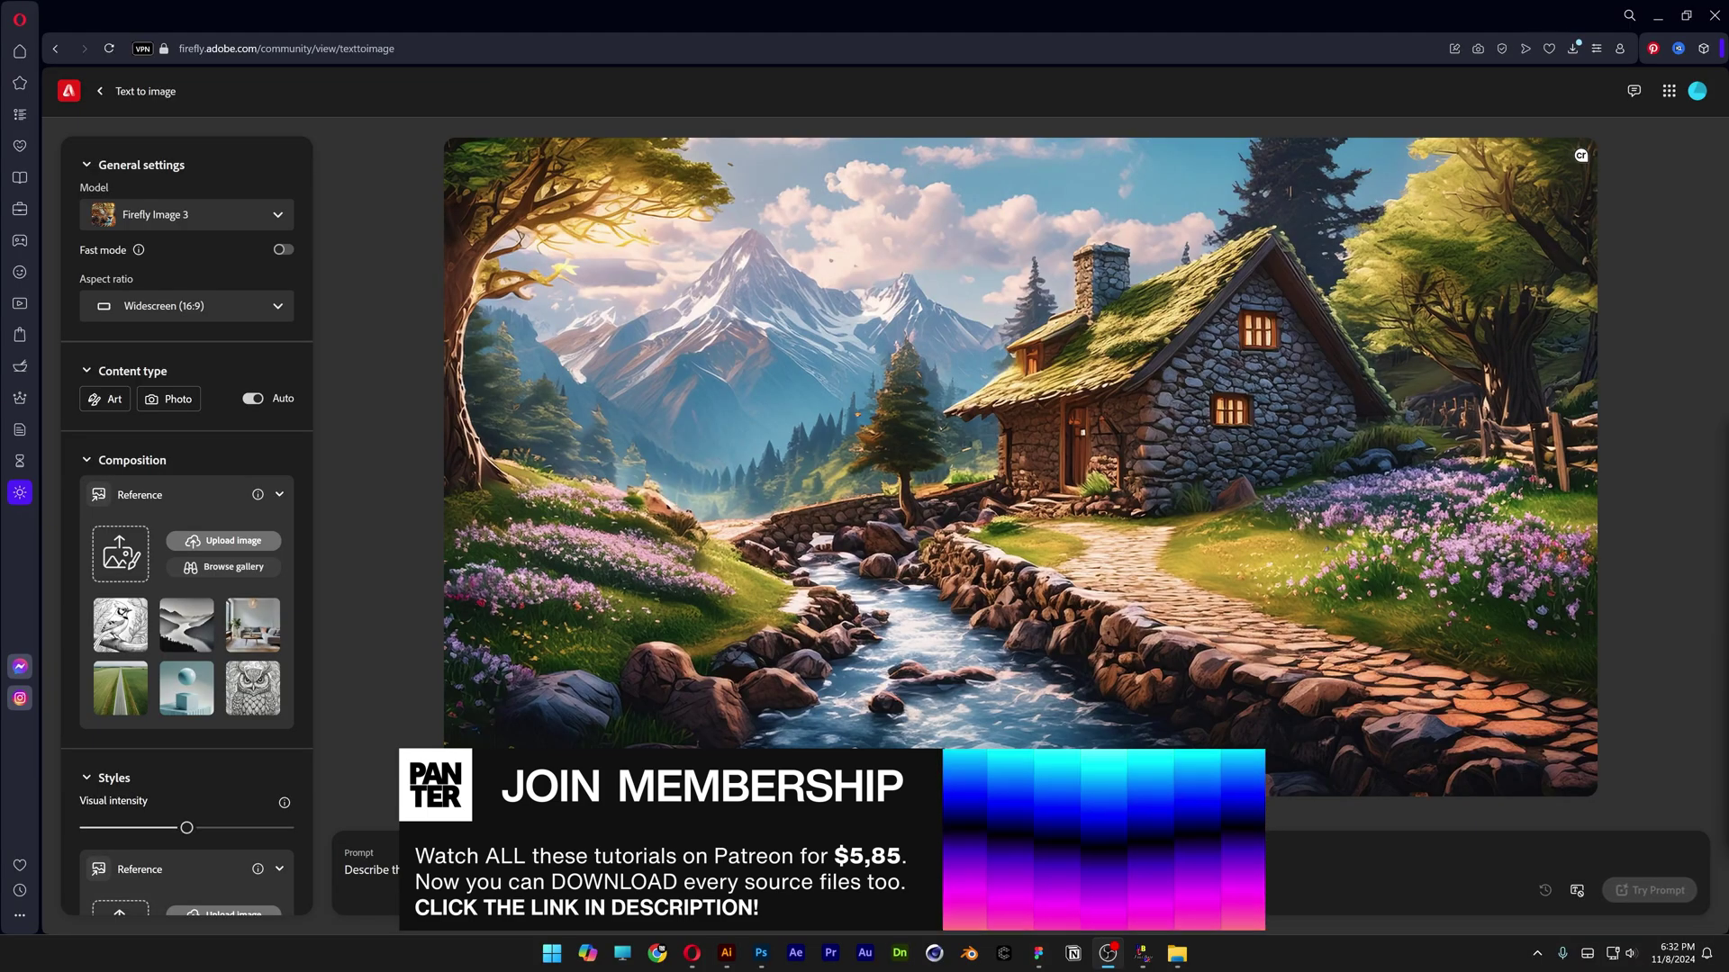
# Set the aspect ratio to Square (1:1) and the content type to Photo
pyautogui.click(182, 303)
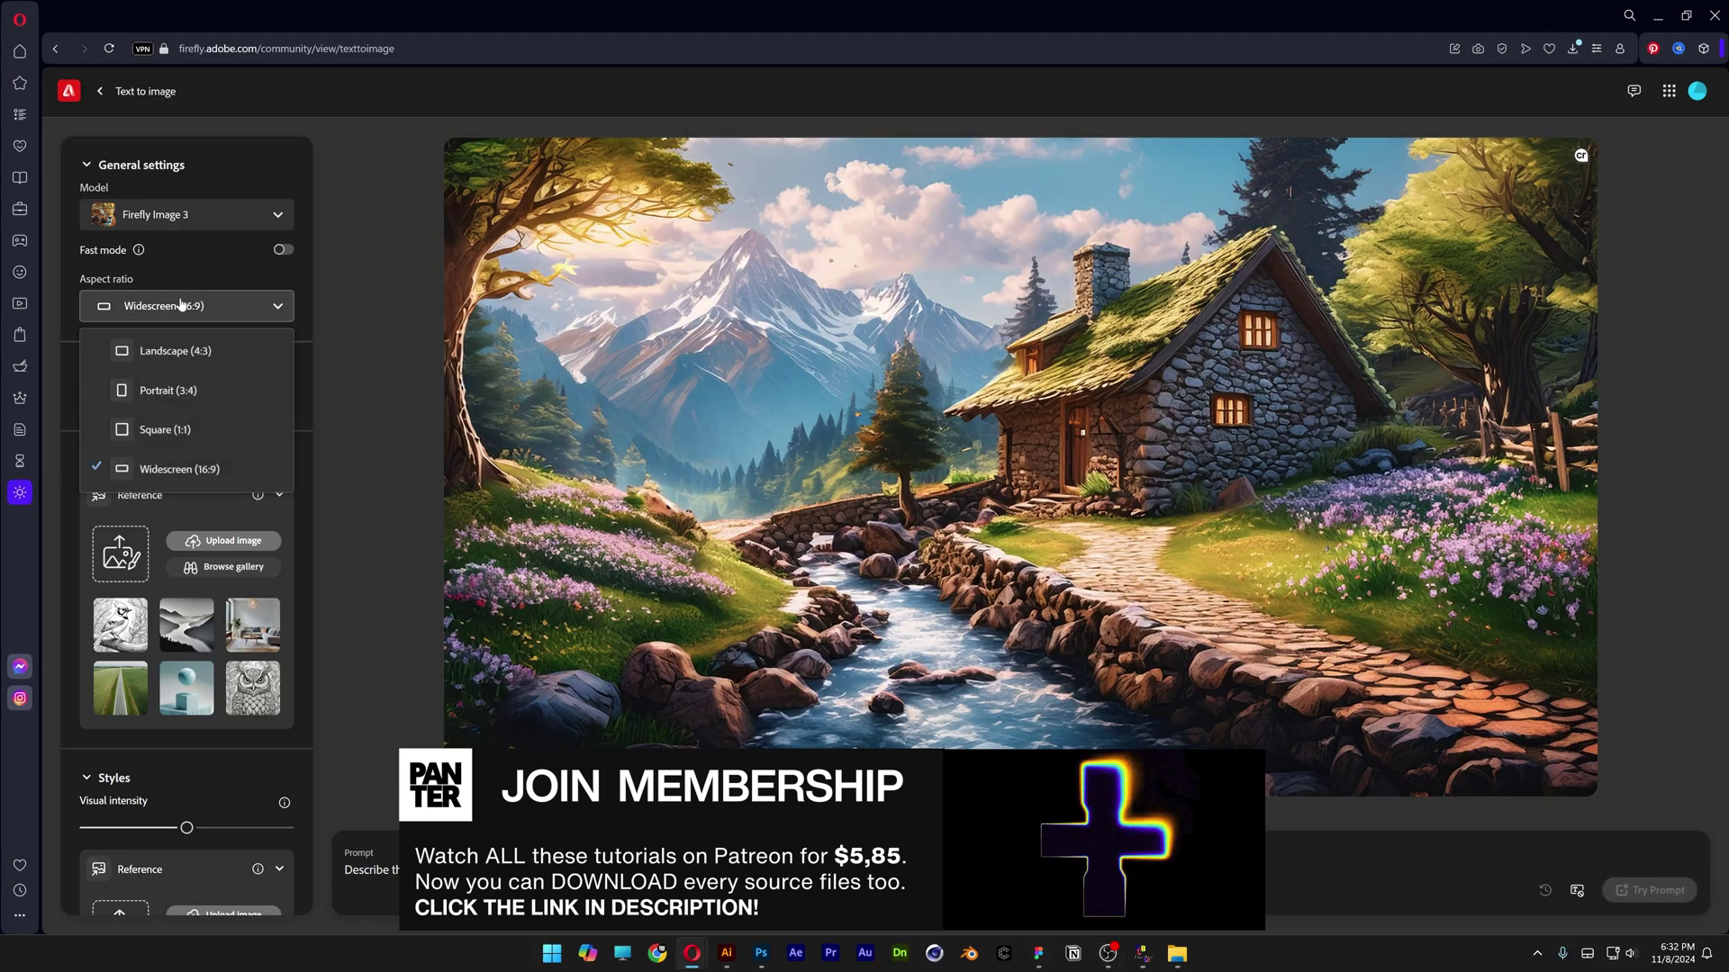
pyautogui.click(166, 429)
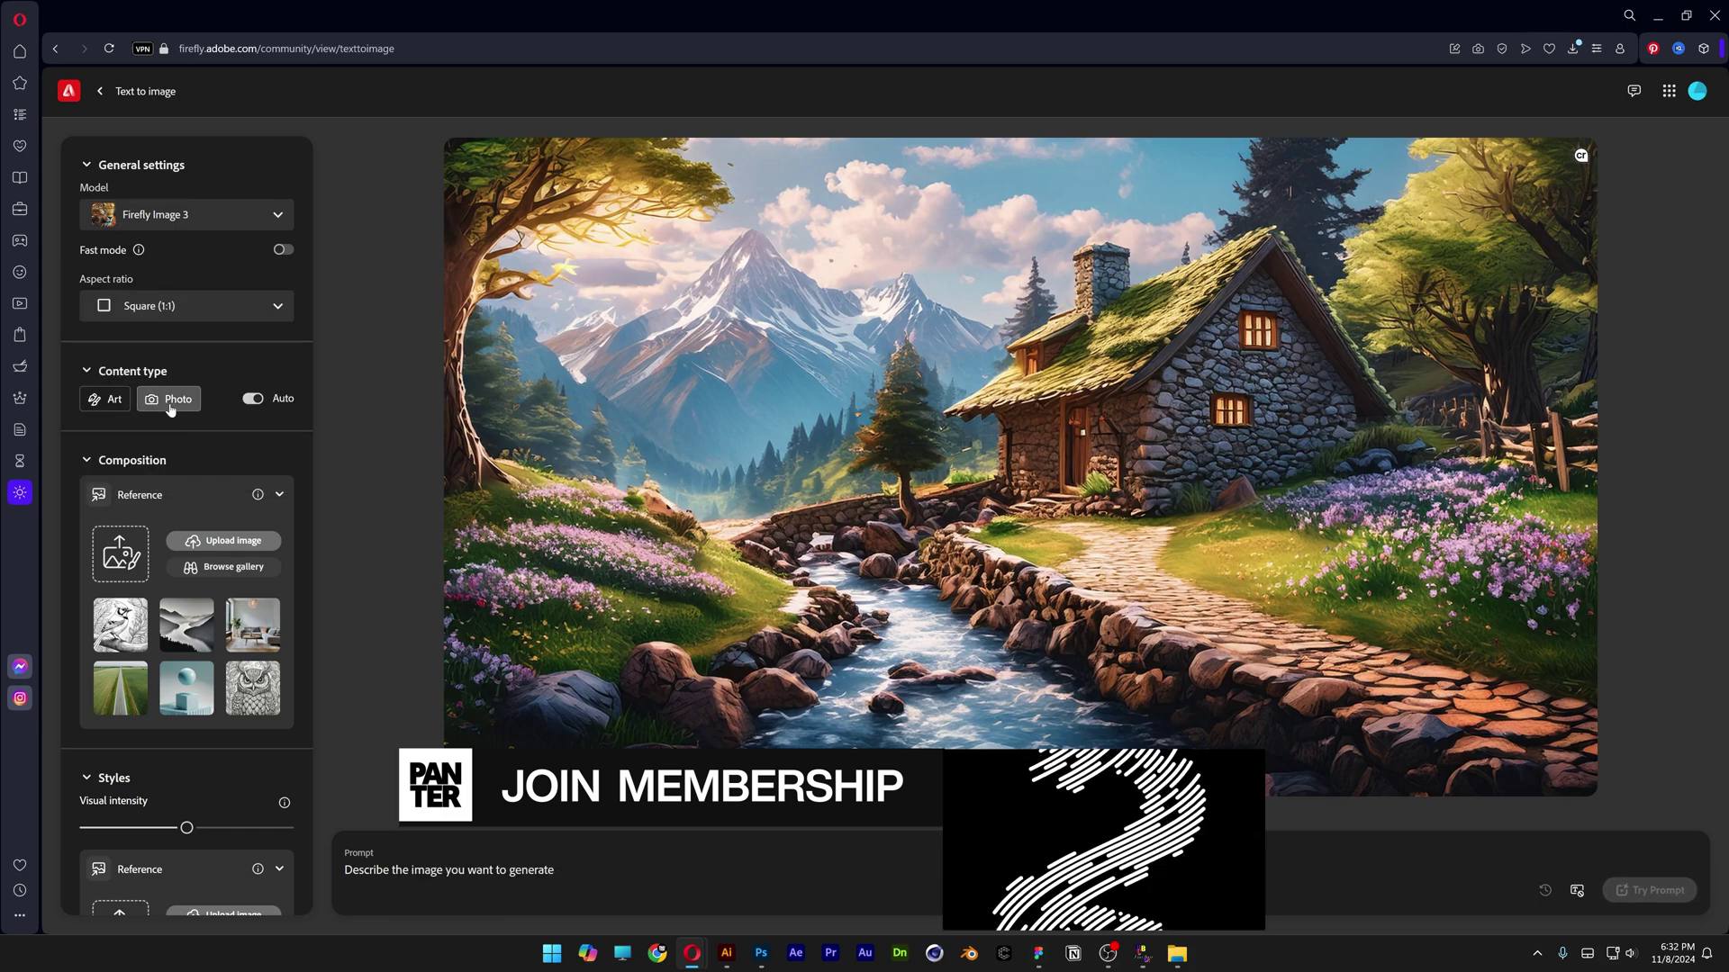
pyautogui.click(171, 402)
pyautogui.scroll(-3, 216, 532)
pyautogui.scroll(-3, 216, 531)
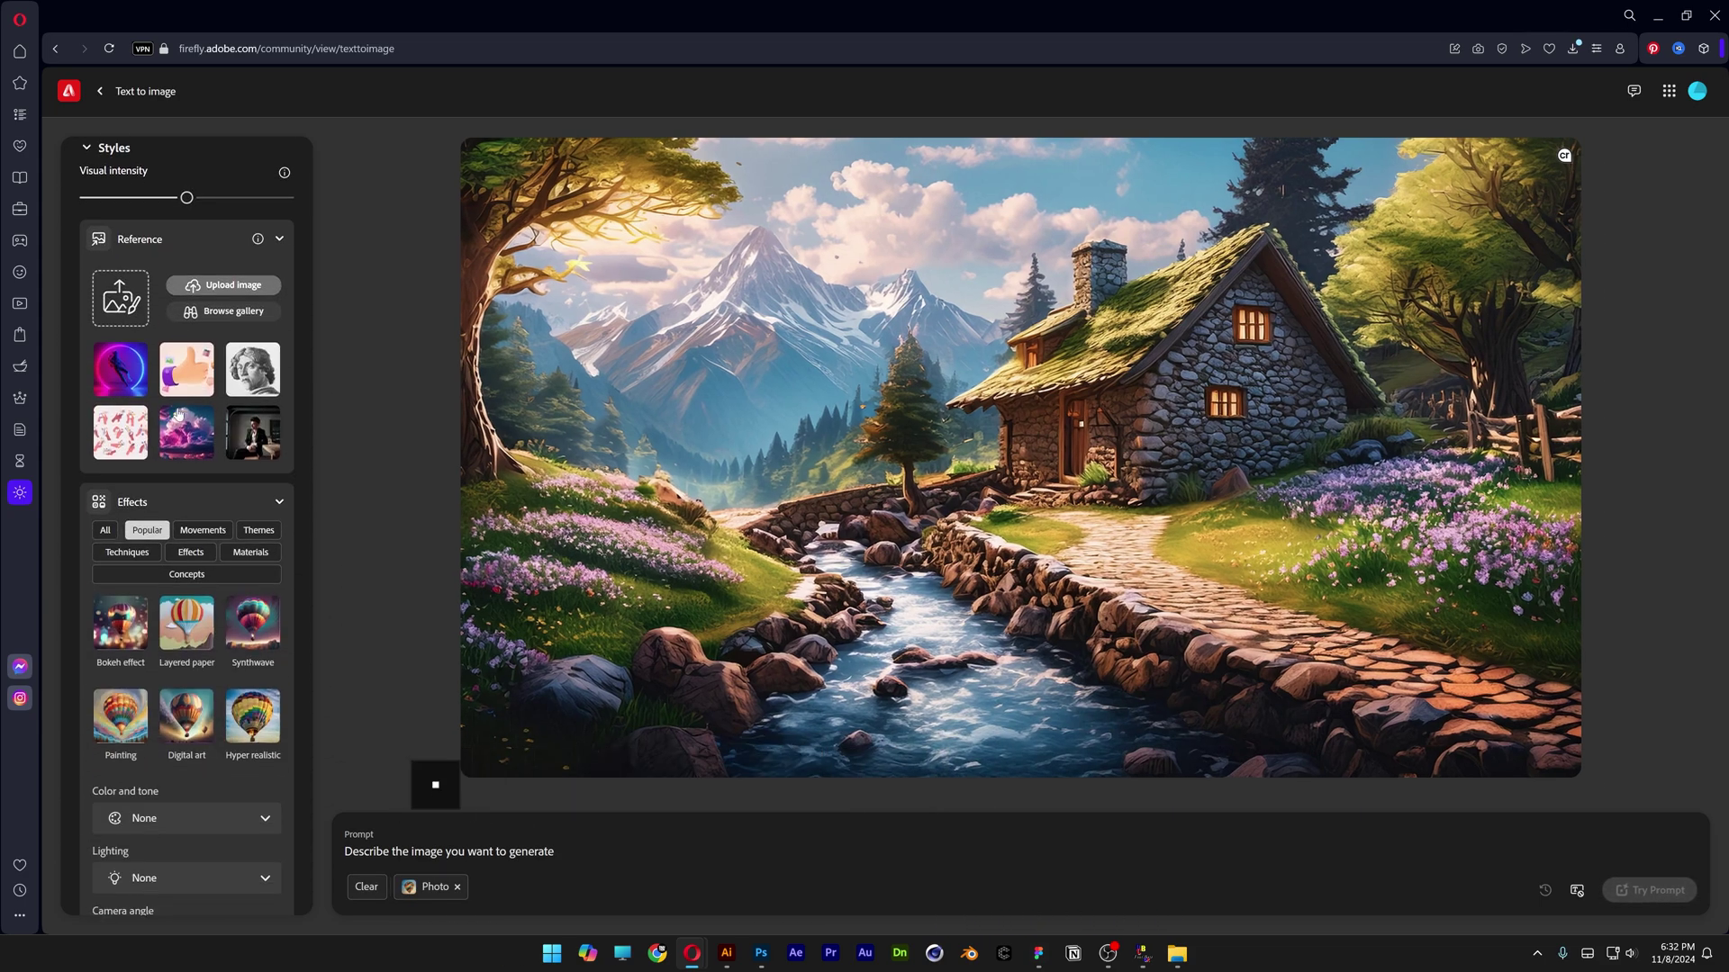
# Add the Hyper realistic, Beautiful and Futuristic effects and Studio light lighting
pyautogui.click(246, 643)
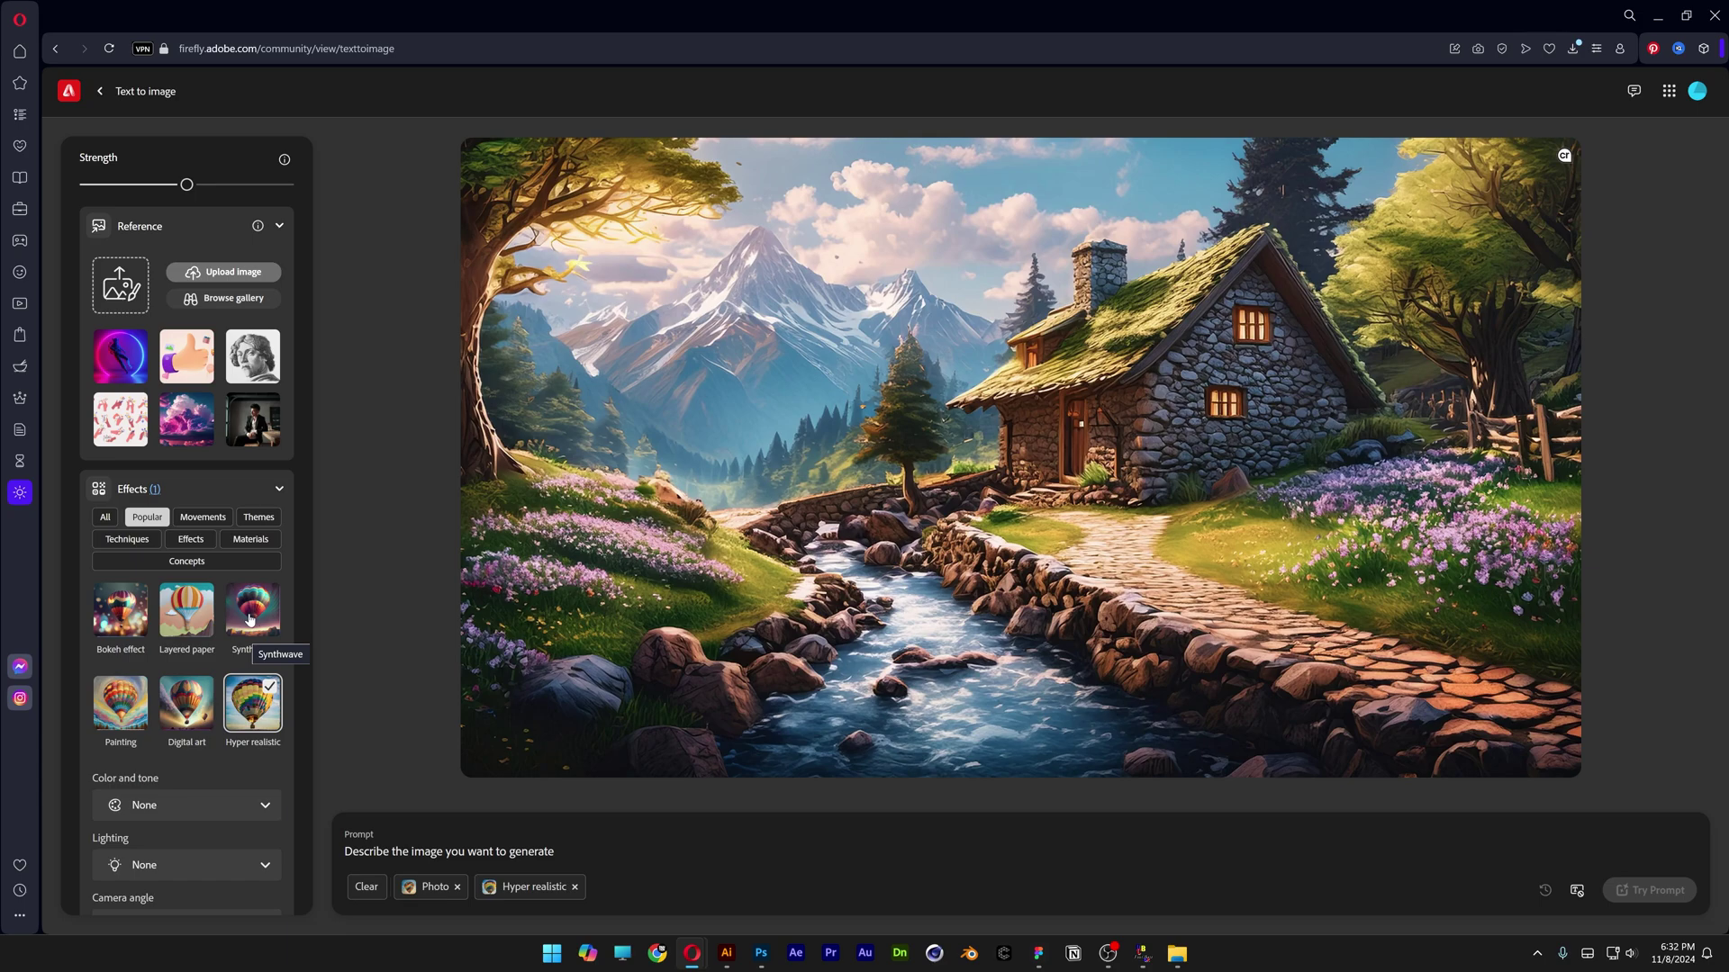
pyautogui.click(249, 562)
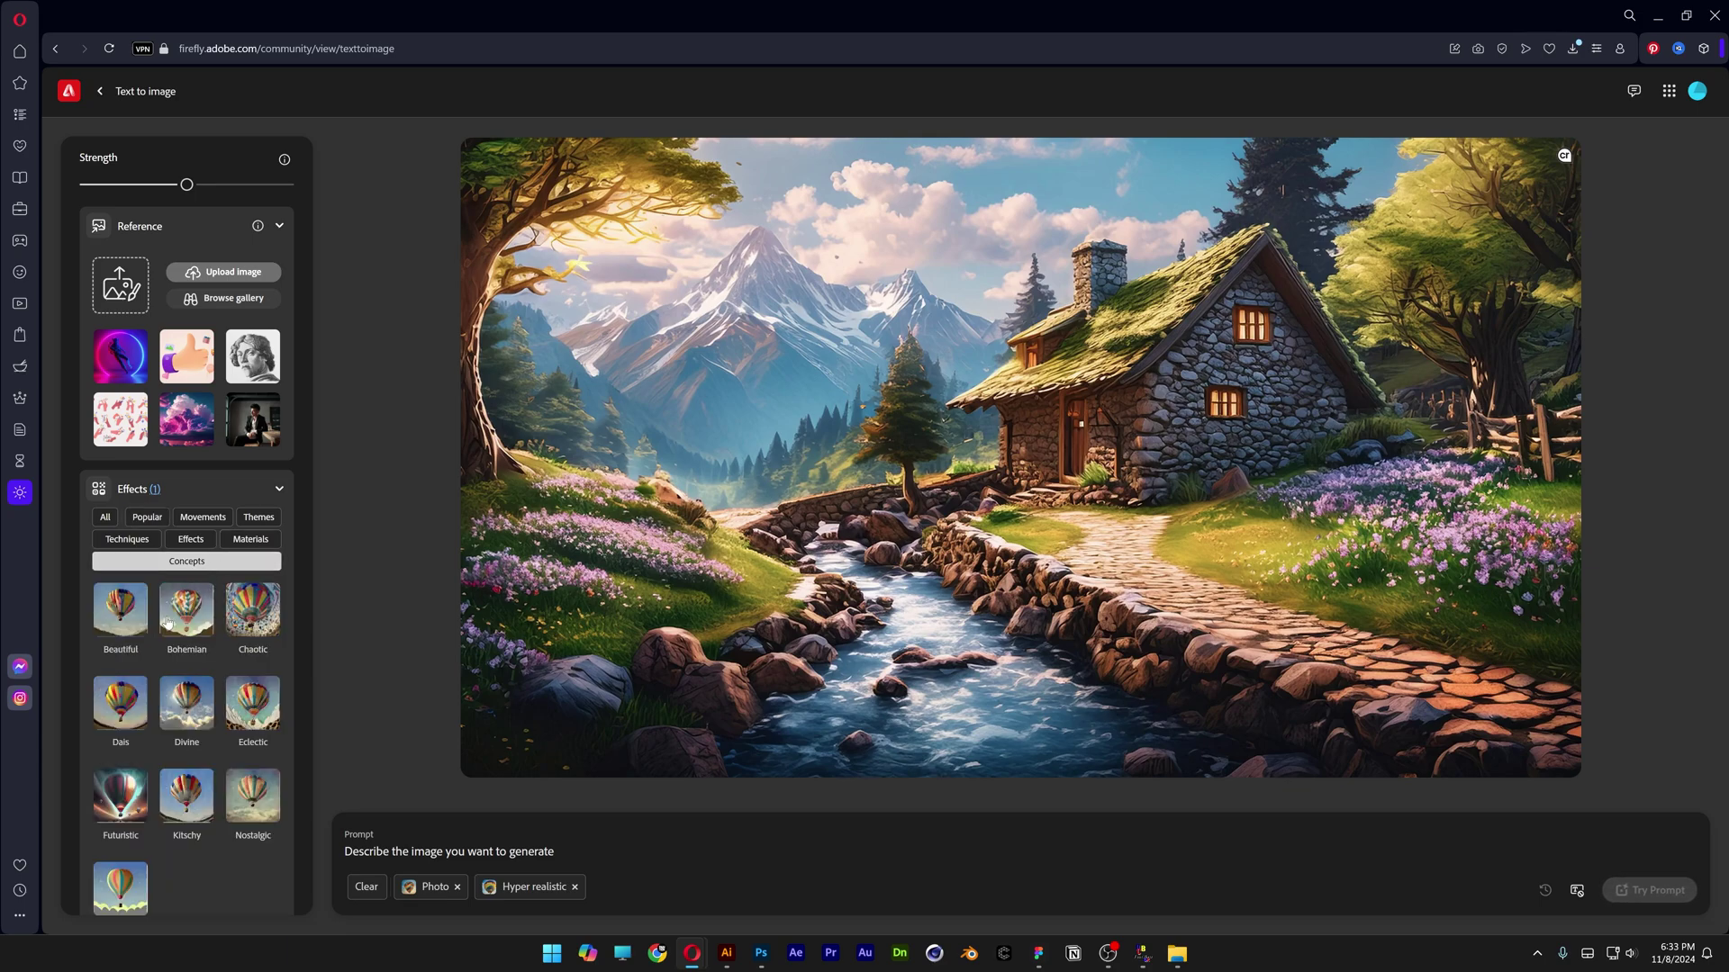
pyautogui.click(121, 615)
pyautogui.scroll(-2, 187, 608)
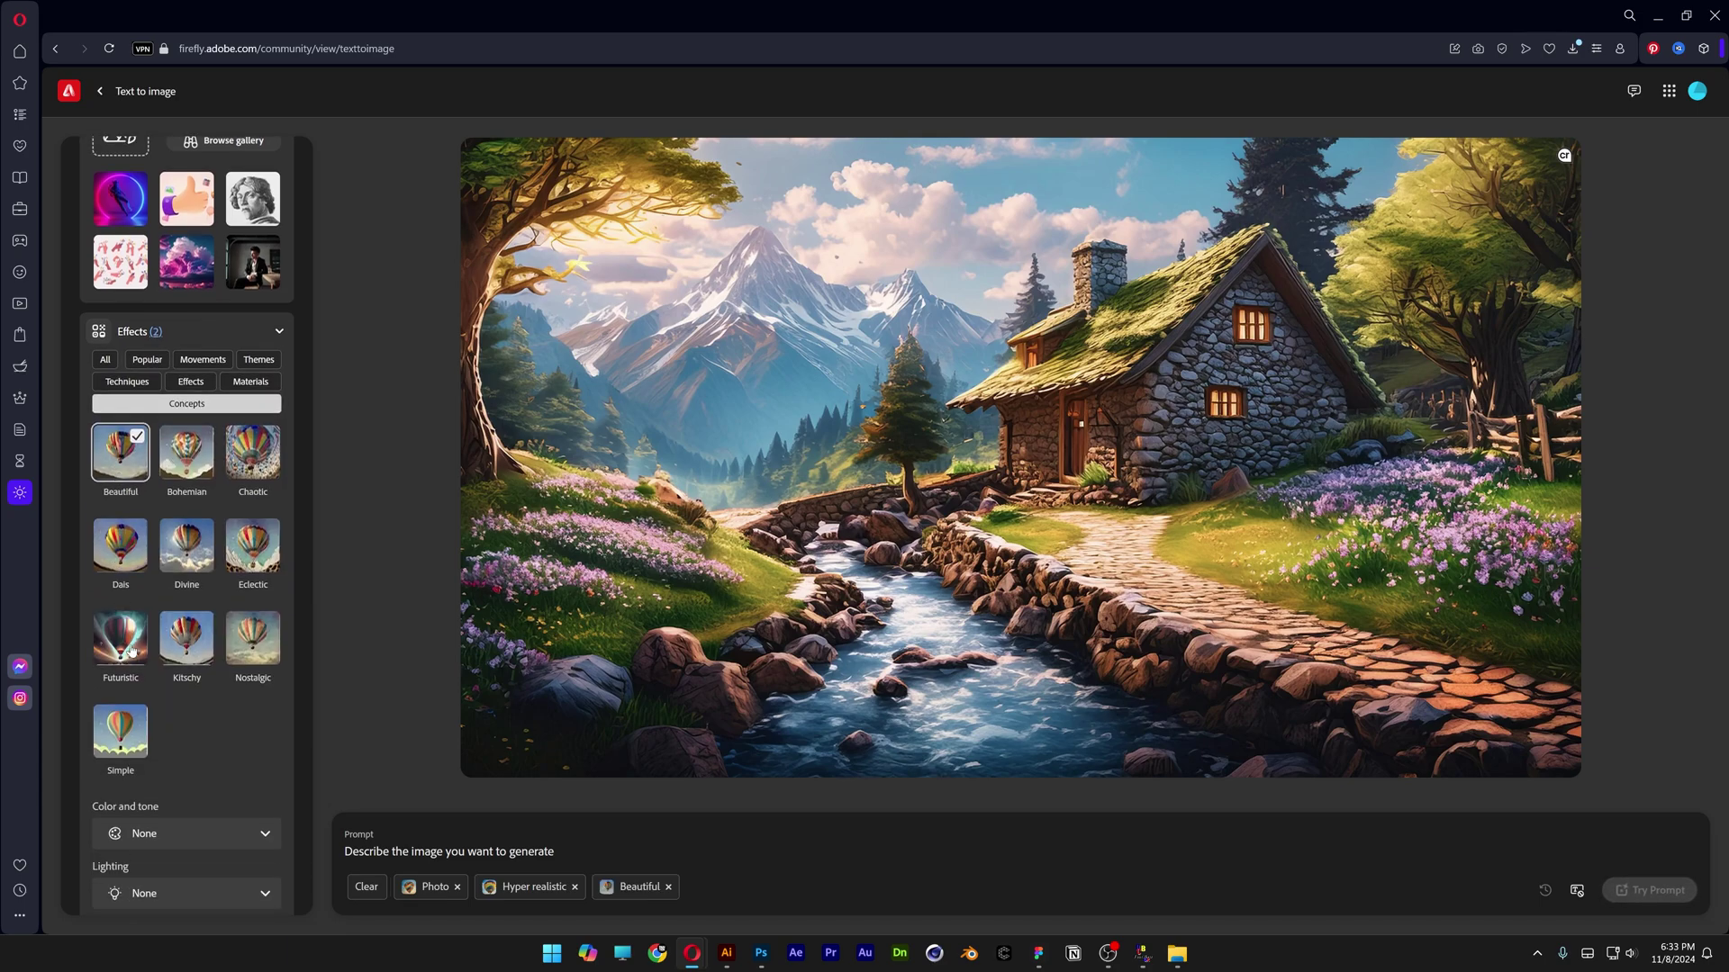
pyautogui.click(121, 637)
pyautogui.scroll(-2, 134, 656)
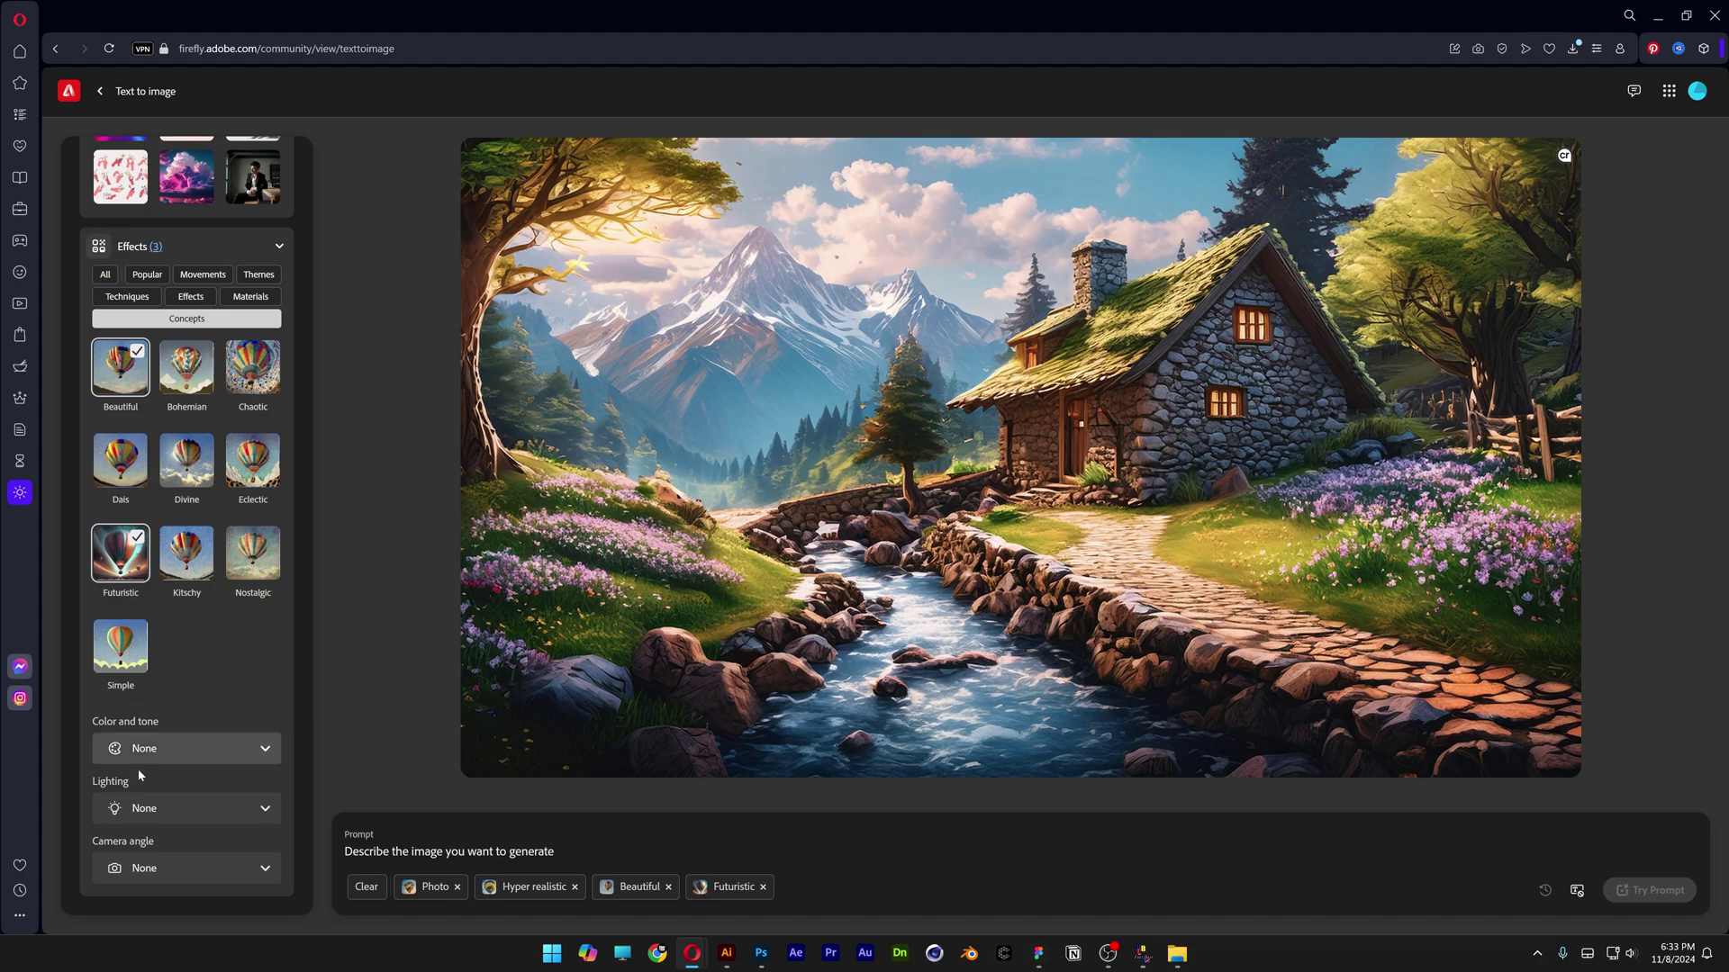
pyautogui.click(143, 808)
pyautogui.click(178, 725)
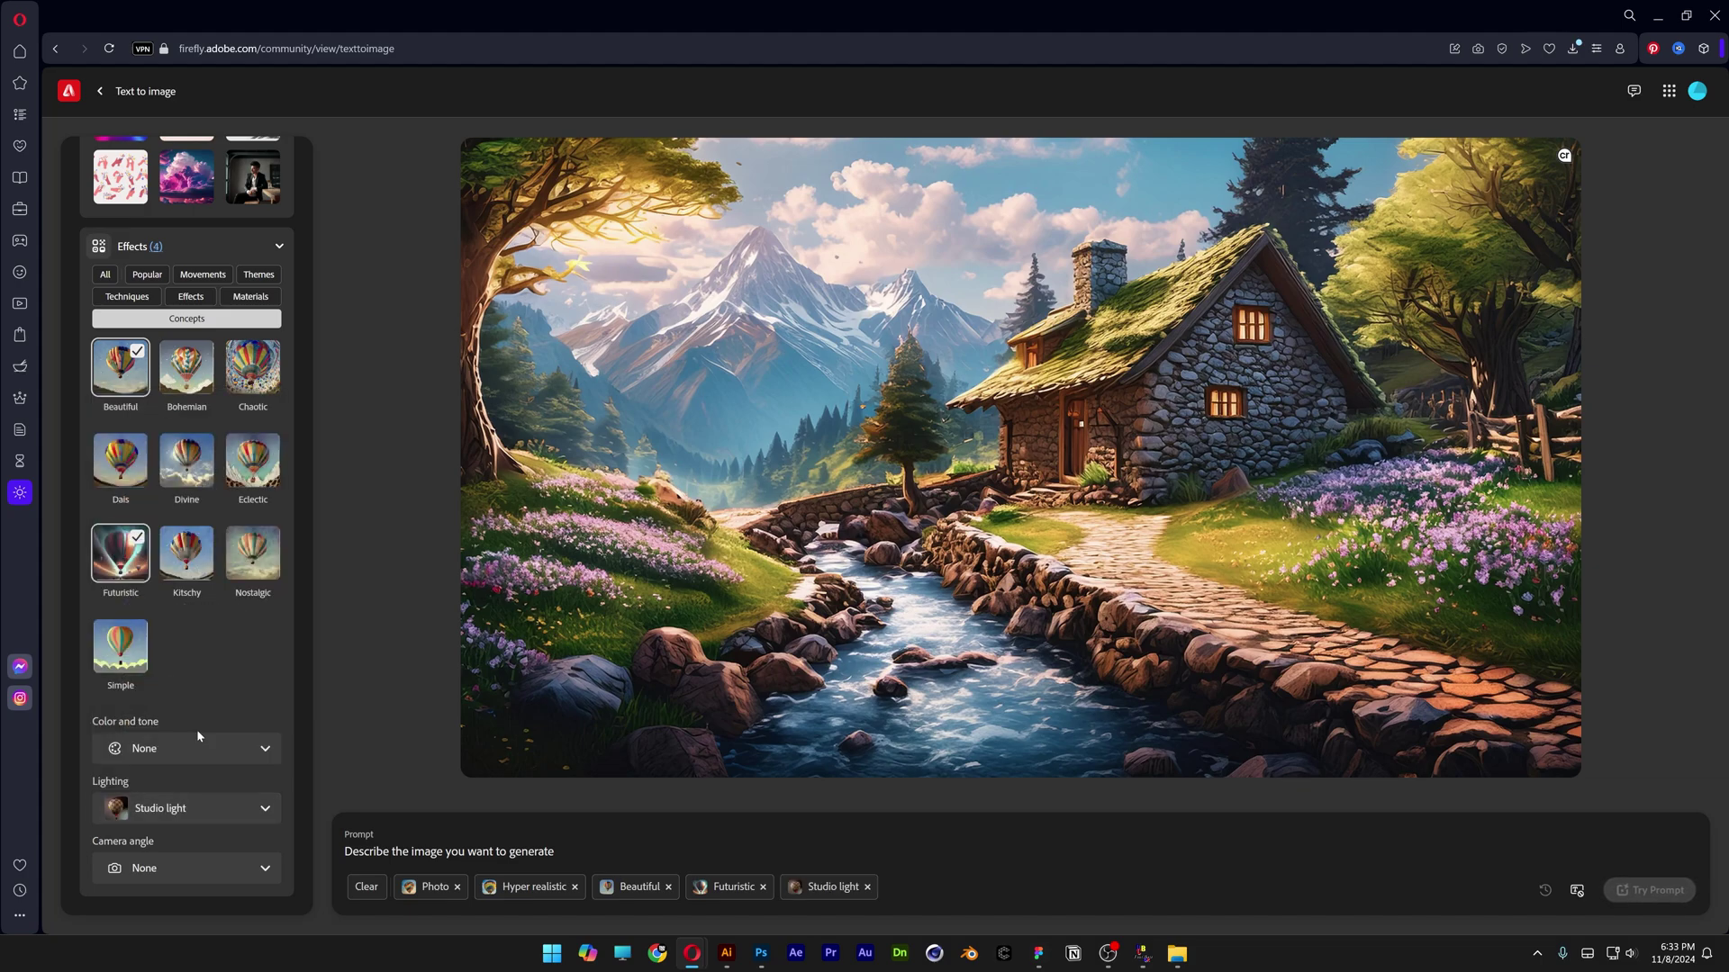
pyautogui.write('cu')
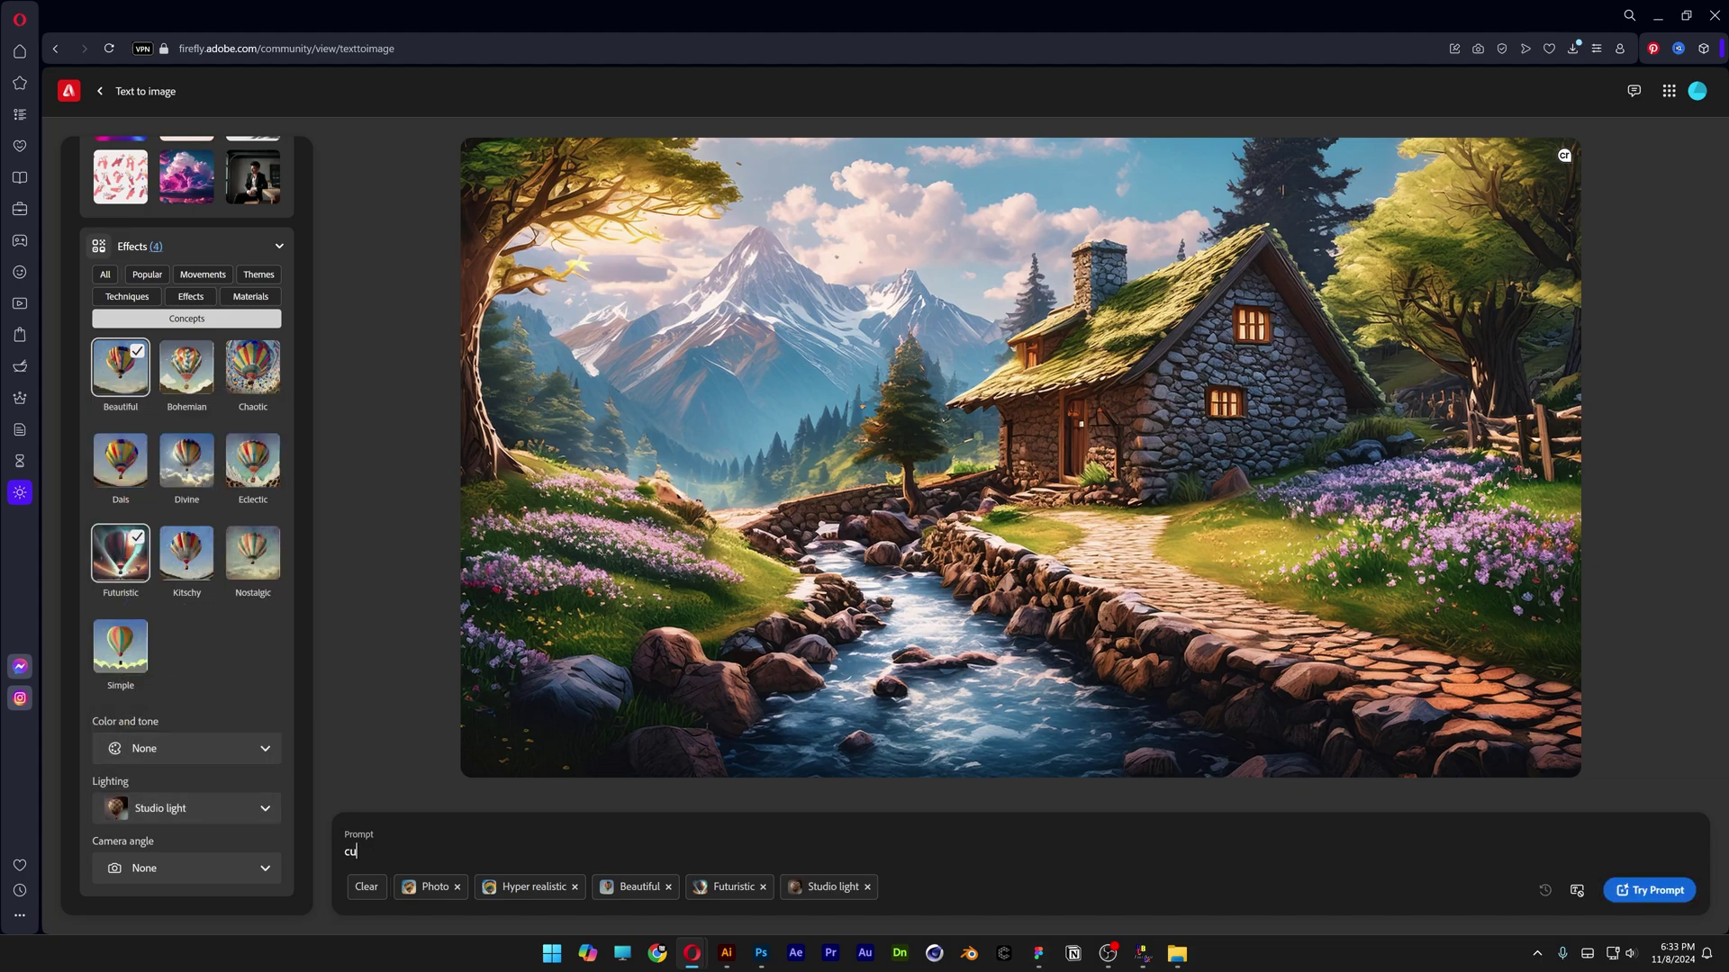
pyautogui.write('be made of prism glass, transparent, black background')
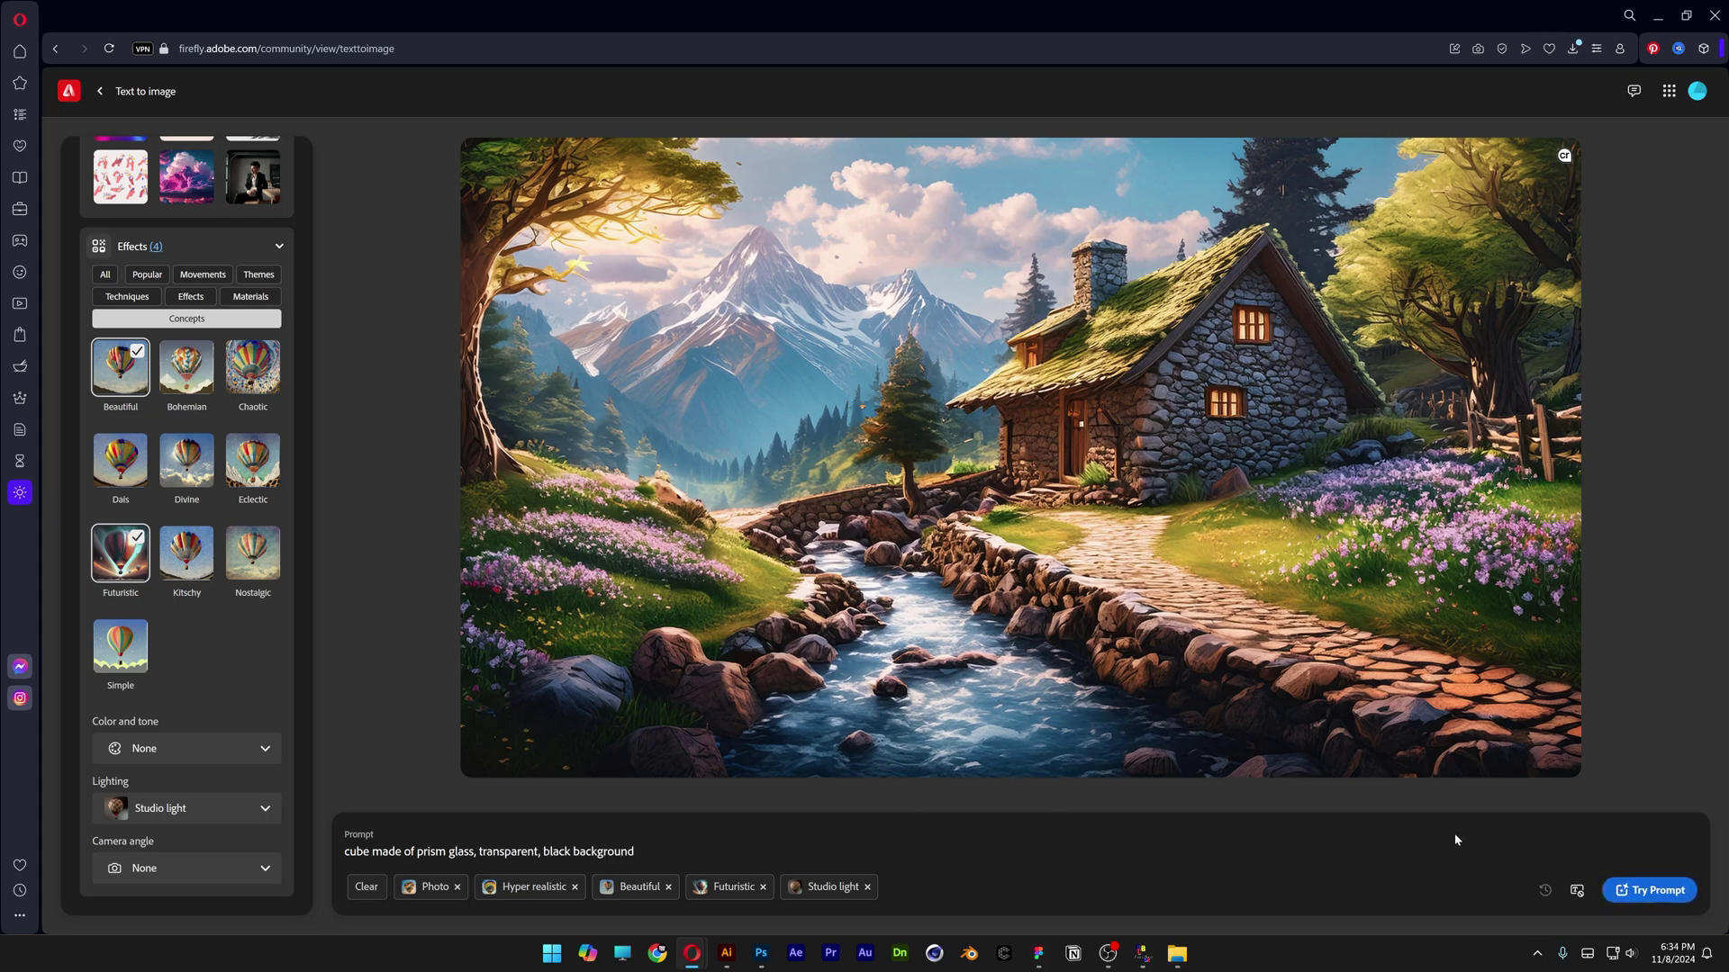
# Generate prism-glass cube images, preview the third one, then generate a fresh set
pyautogui.click(1651, 890)
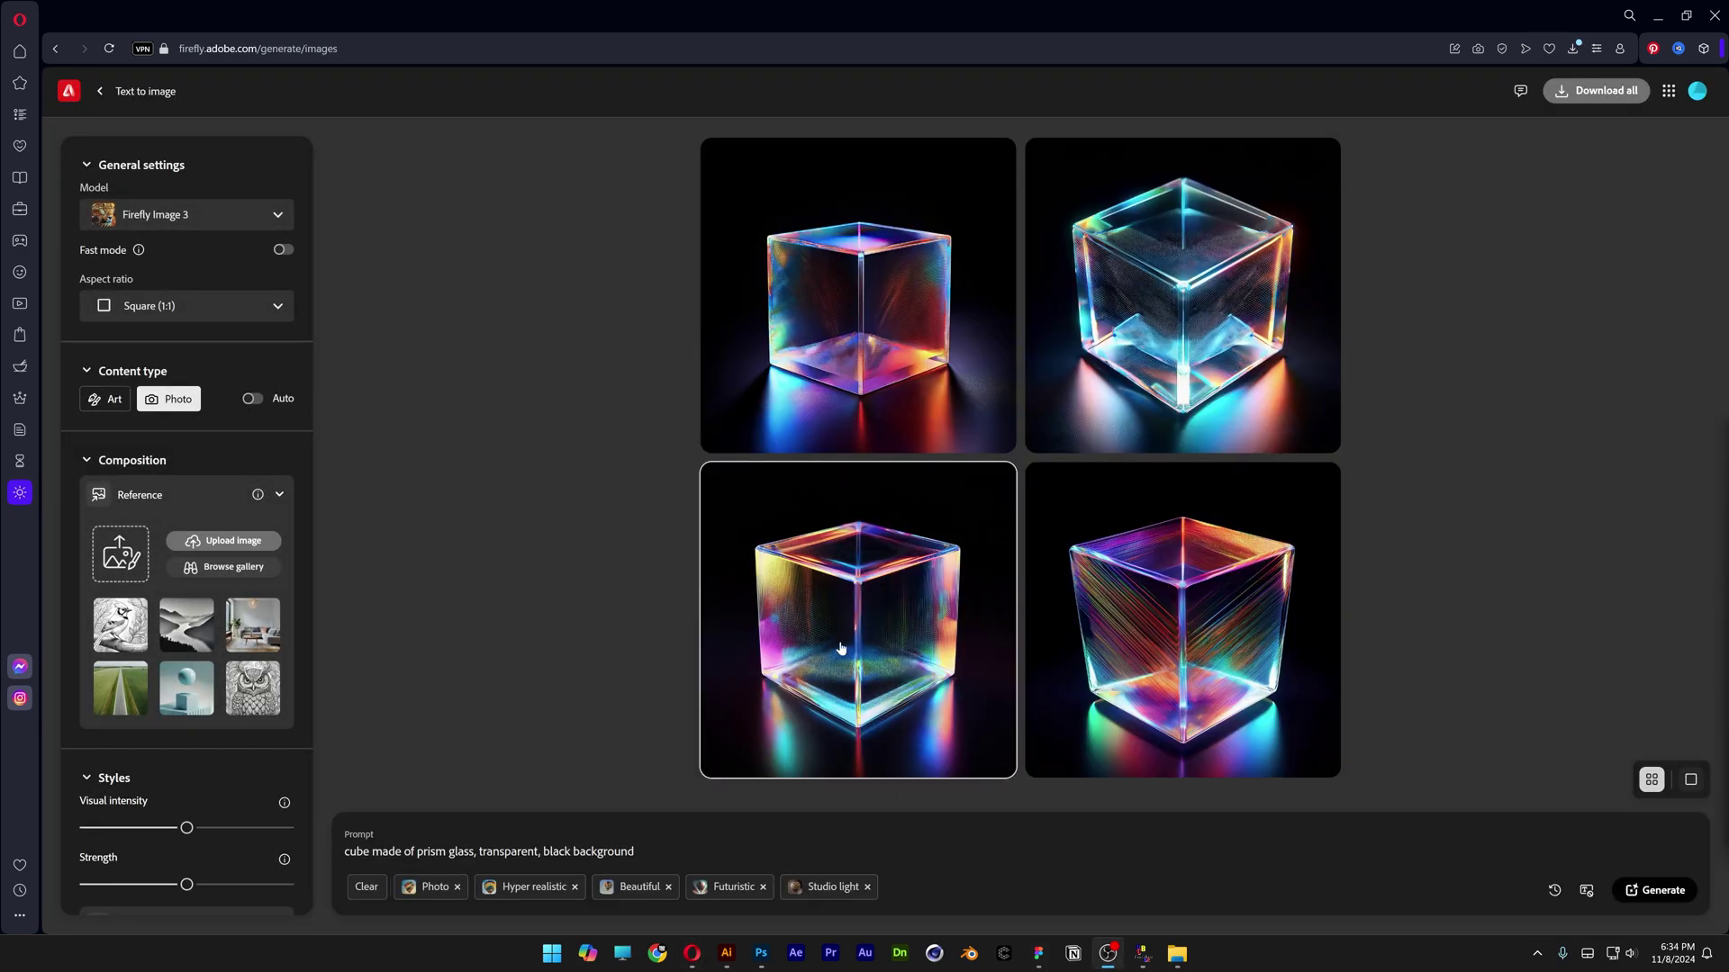
pyautogui.click(841, 650)
pyautogui.click(1366, 475)
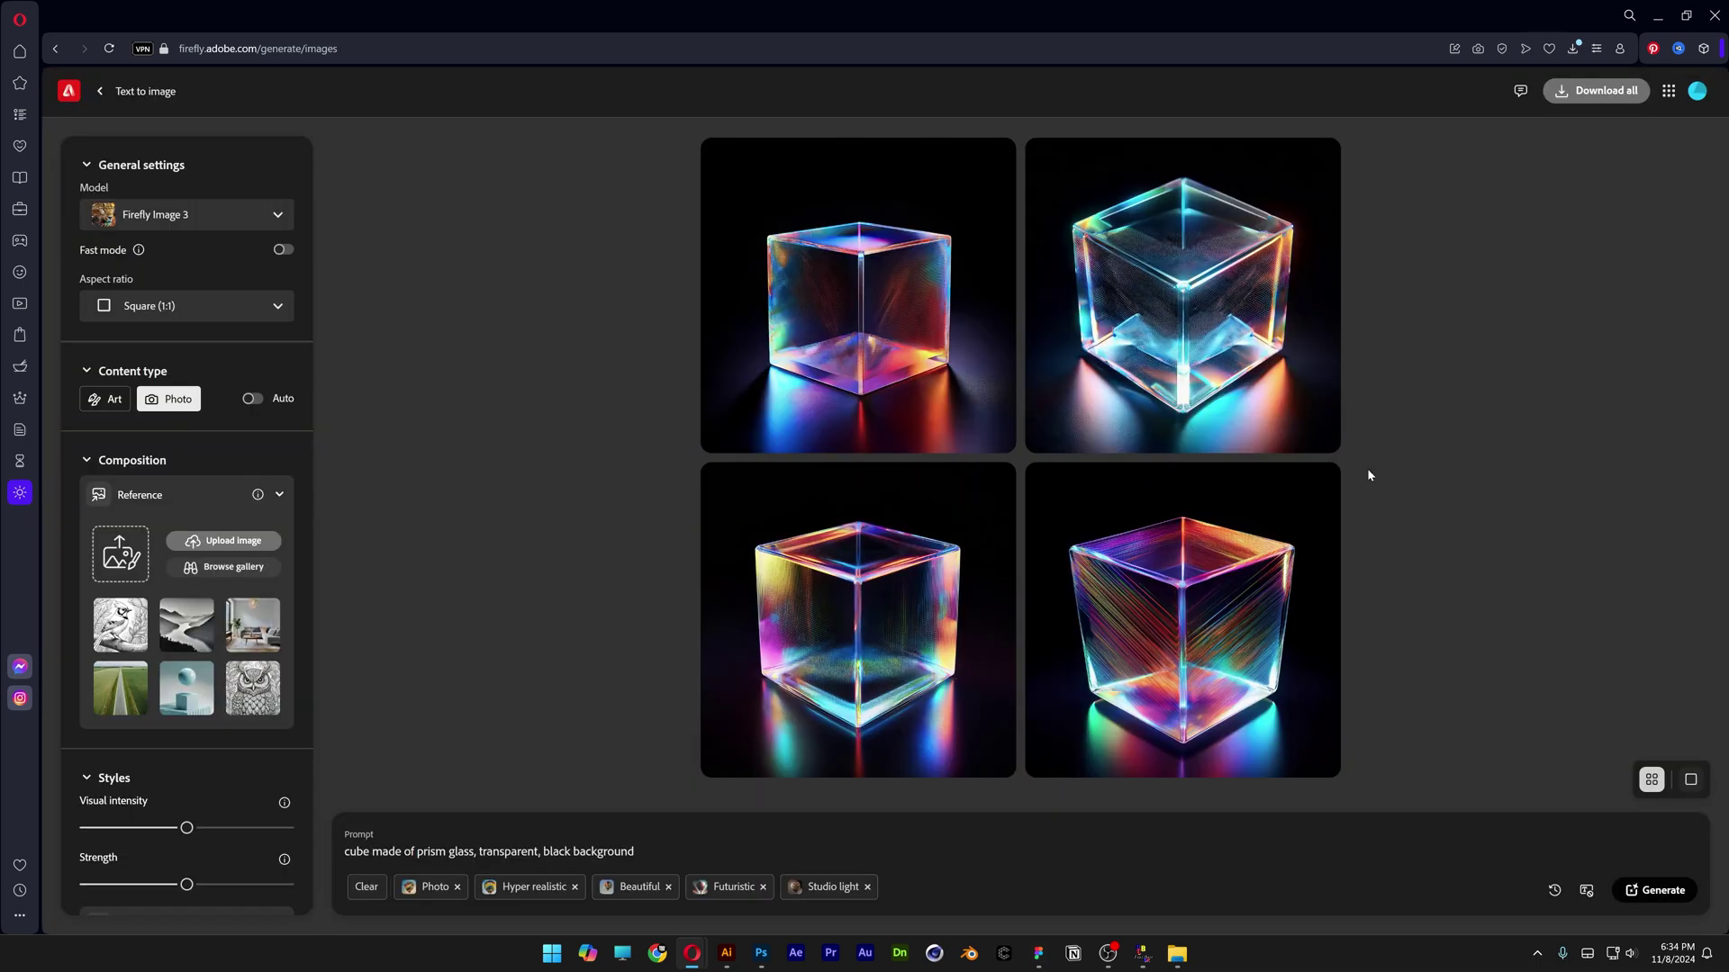
pyautogui.click(1664, 893)
# Use the first new glass cube image as the style reference
pyautogui.click(923, 292)
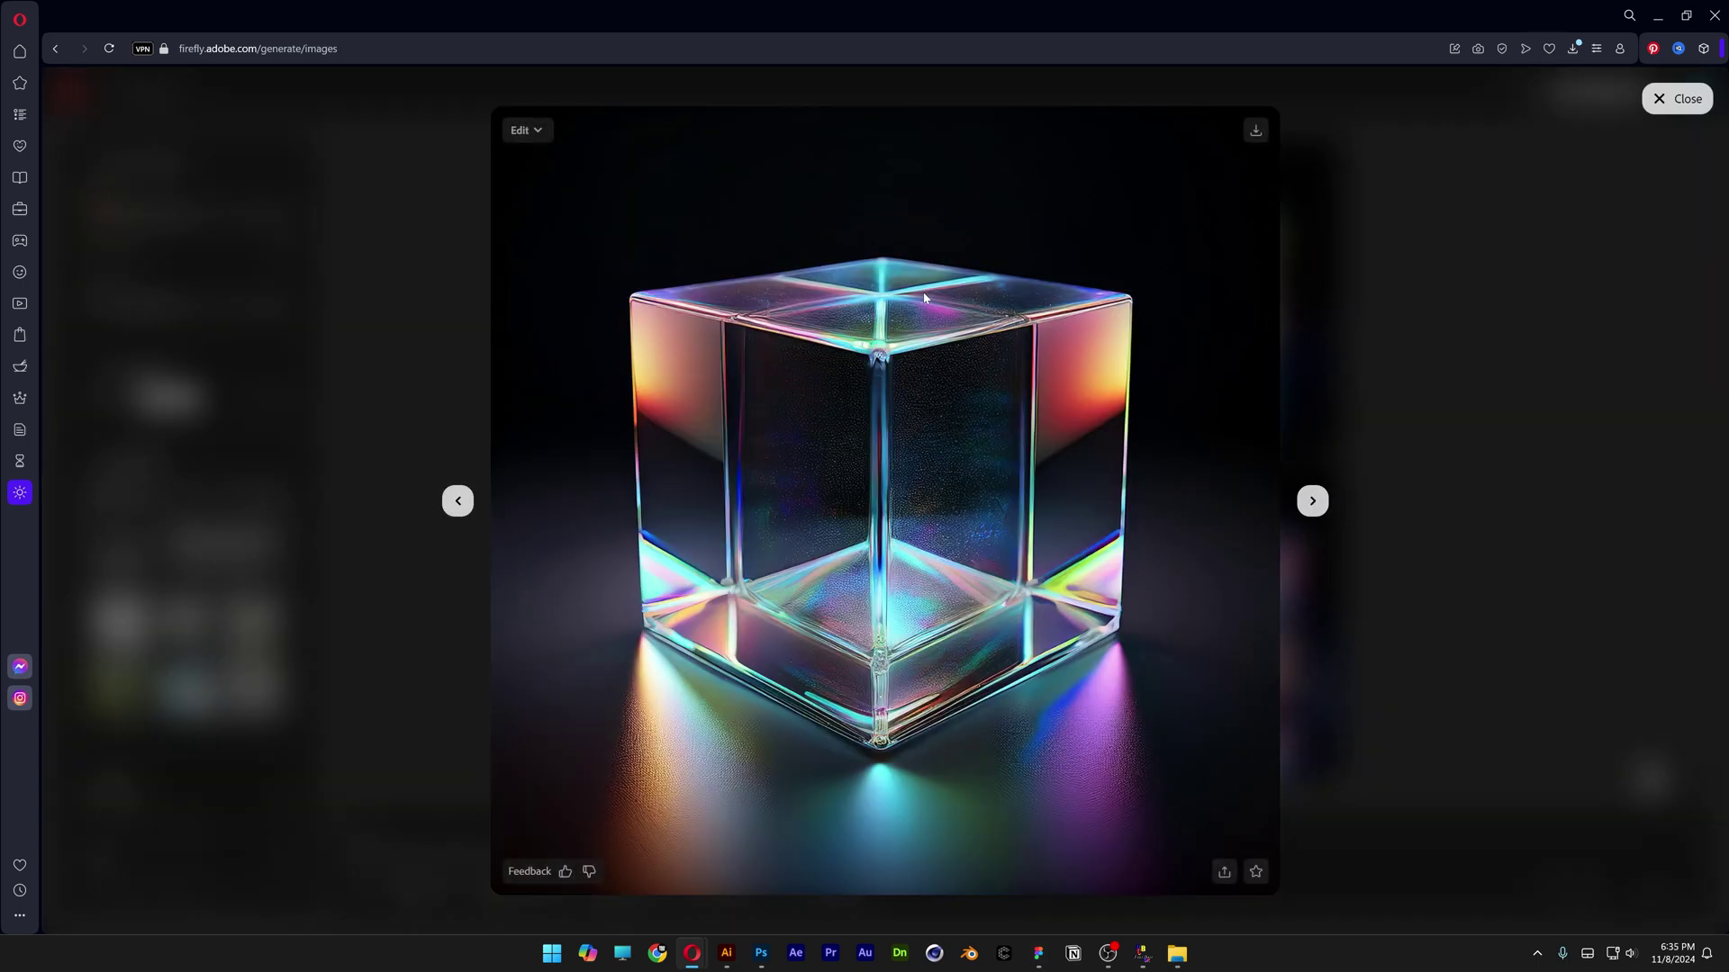
pyautogui.click(526, 129)
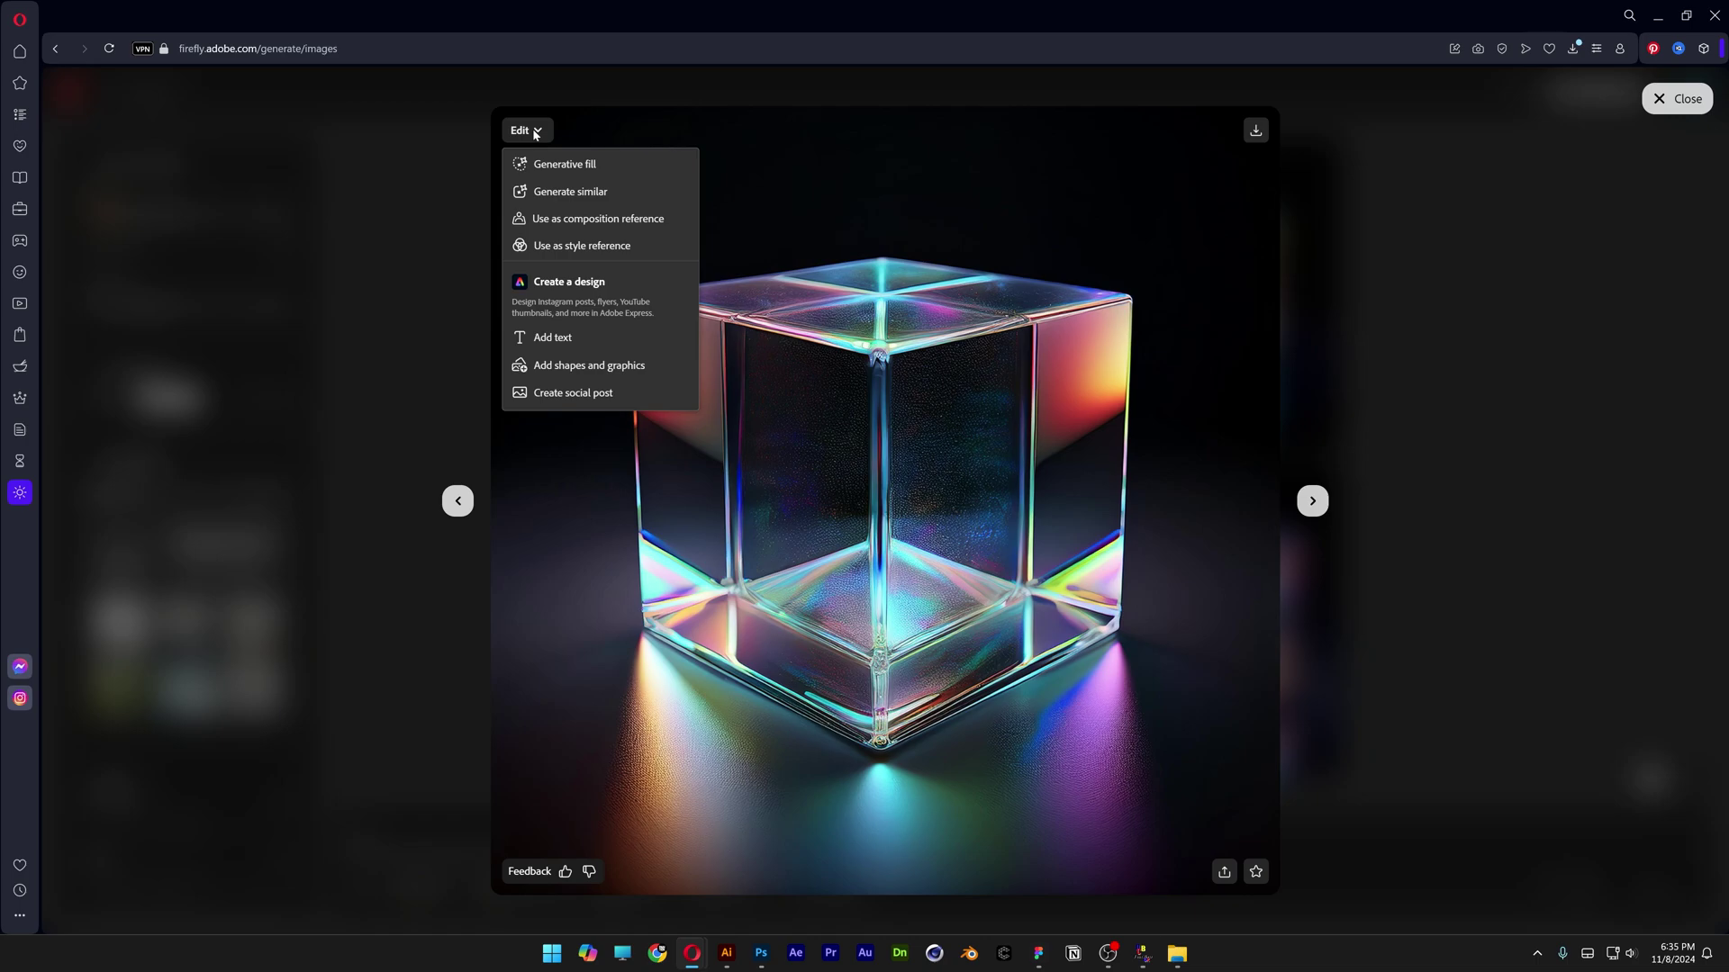
pyautogui.click(634, 247)
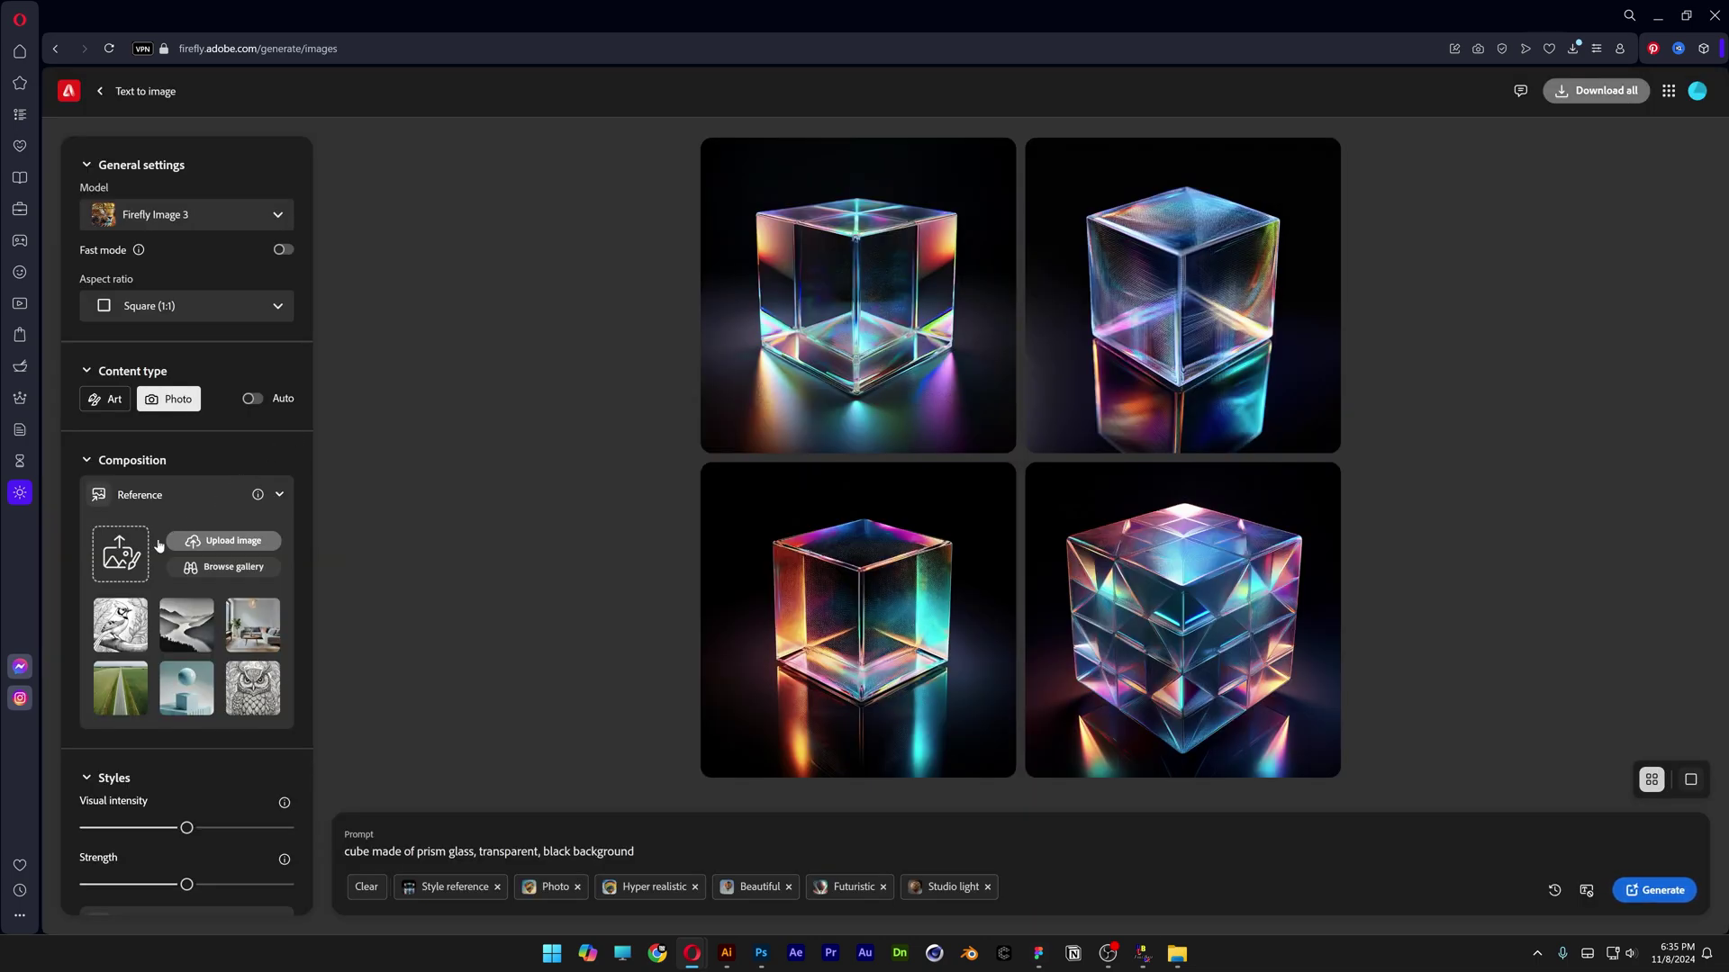
# Upload the first 3D S screenshot as the composition reference
pyautogui.click(133, 557)
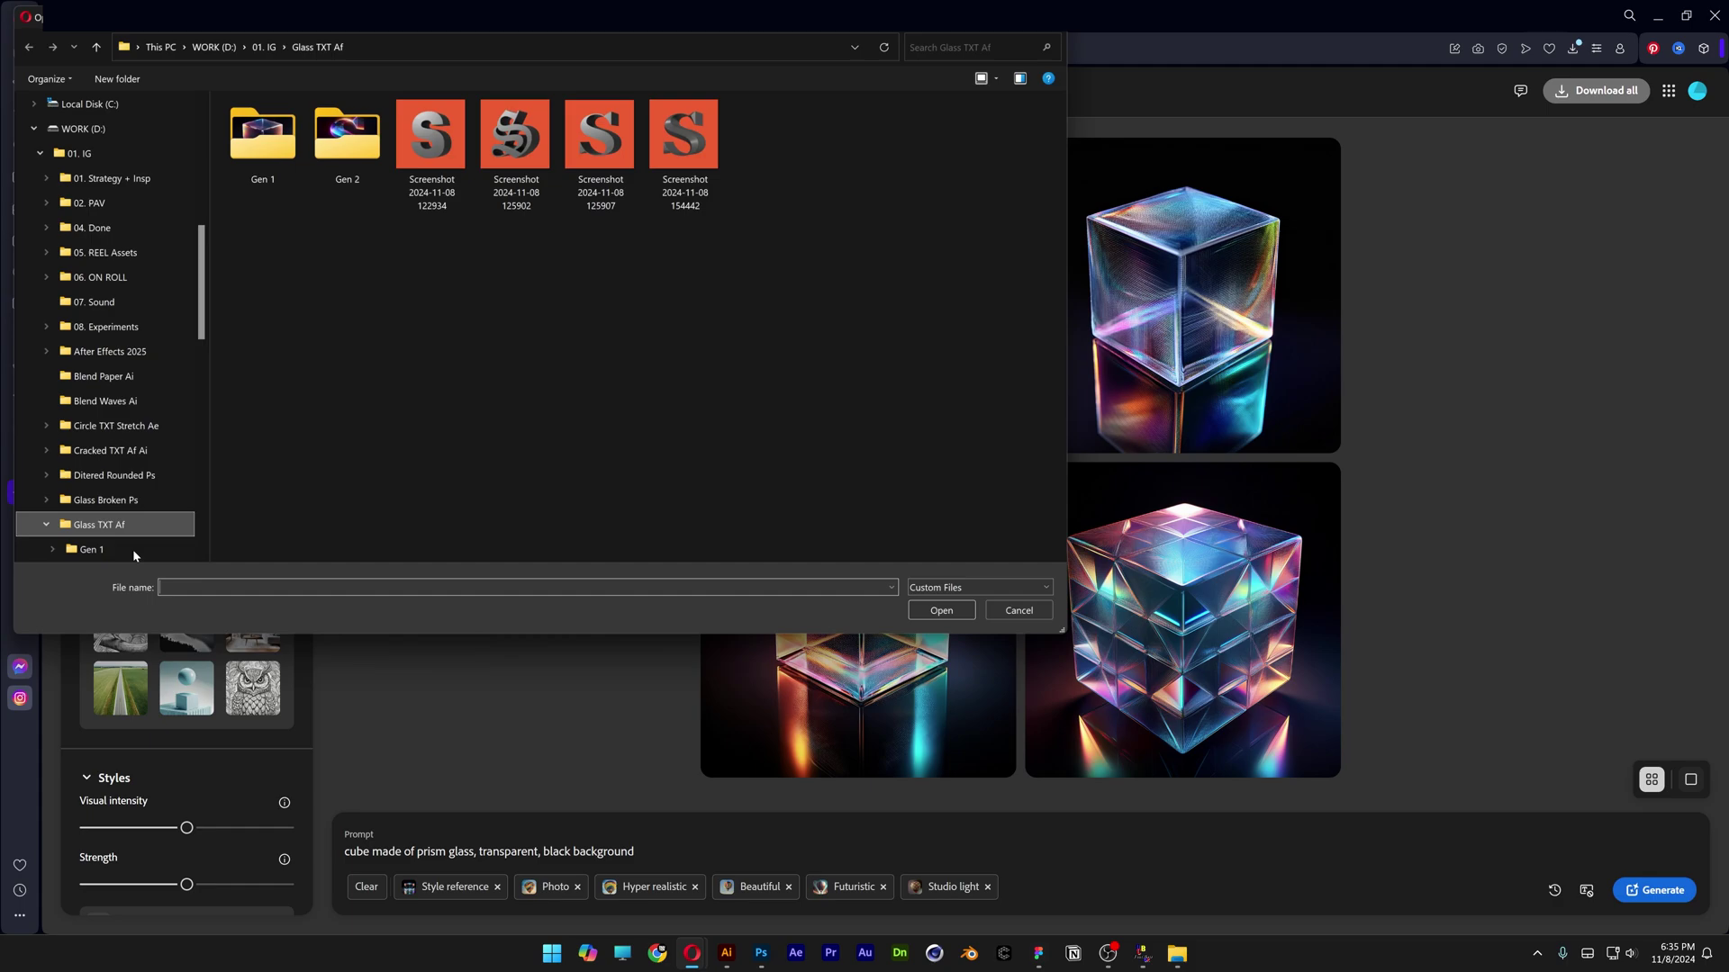
pyautogui.click(430, 149)
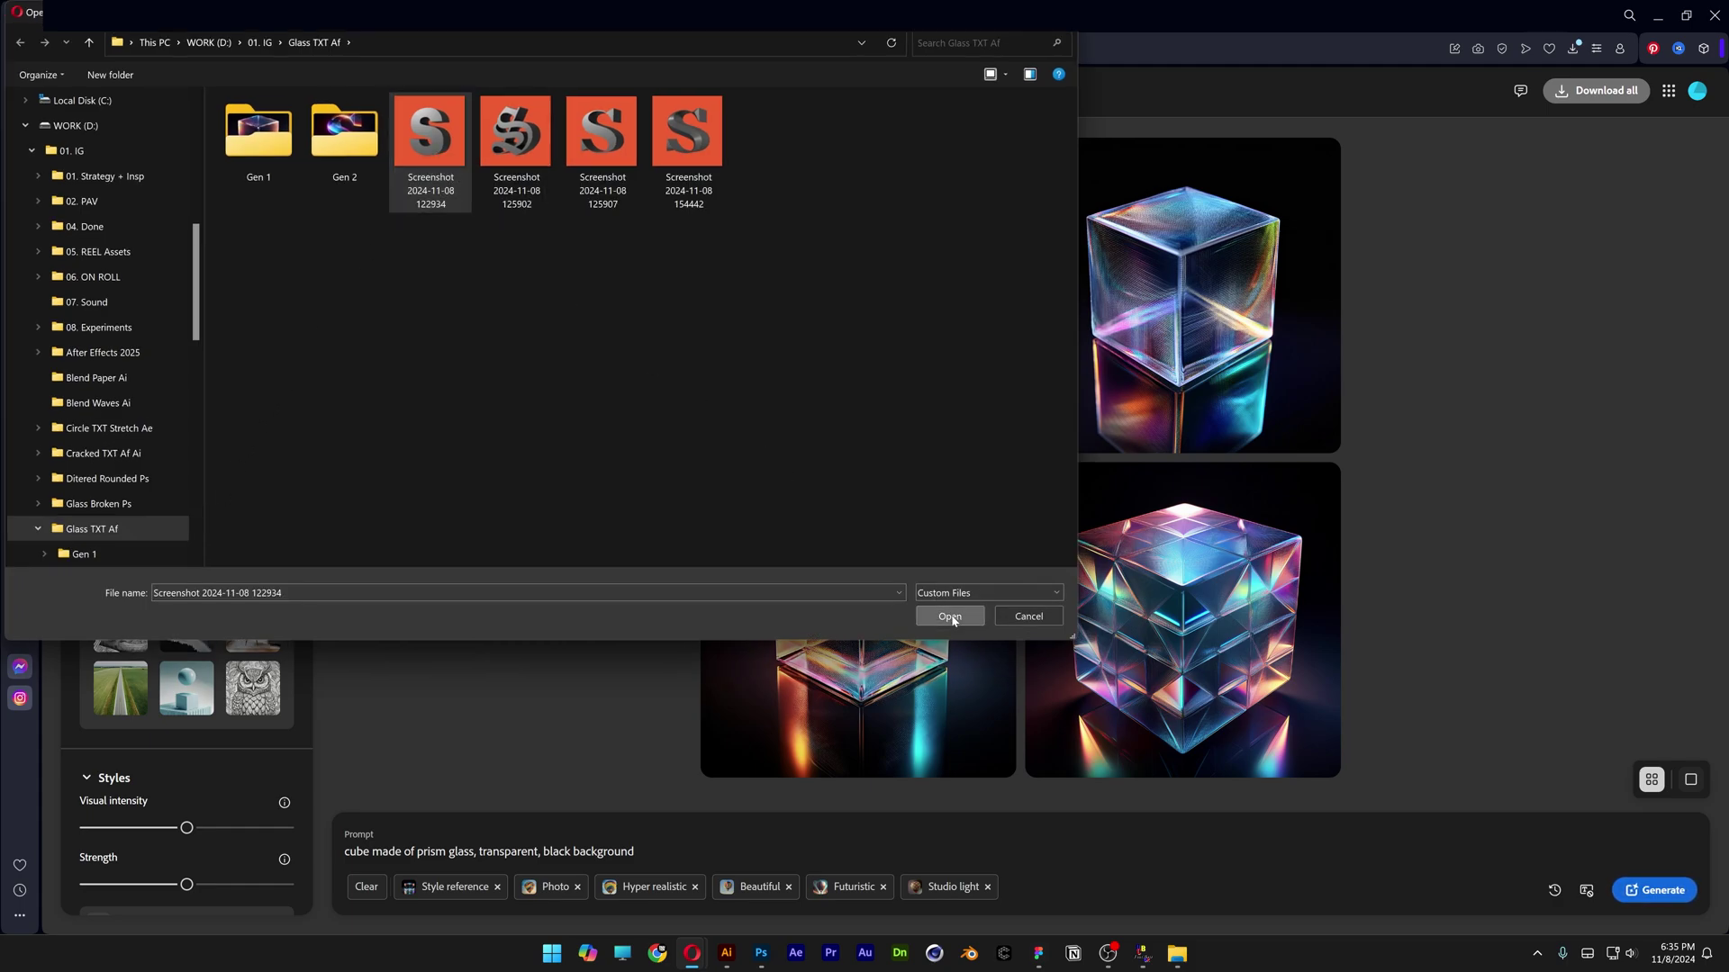
pyautogui.click(950, 617)
# Dismiss the upload notice and set style Visual intensity and Strength to minimum
pyautogui.click(1008, 557)
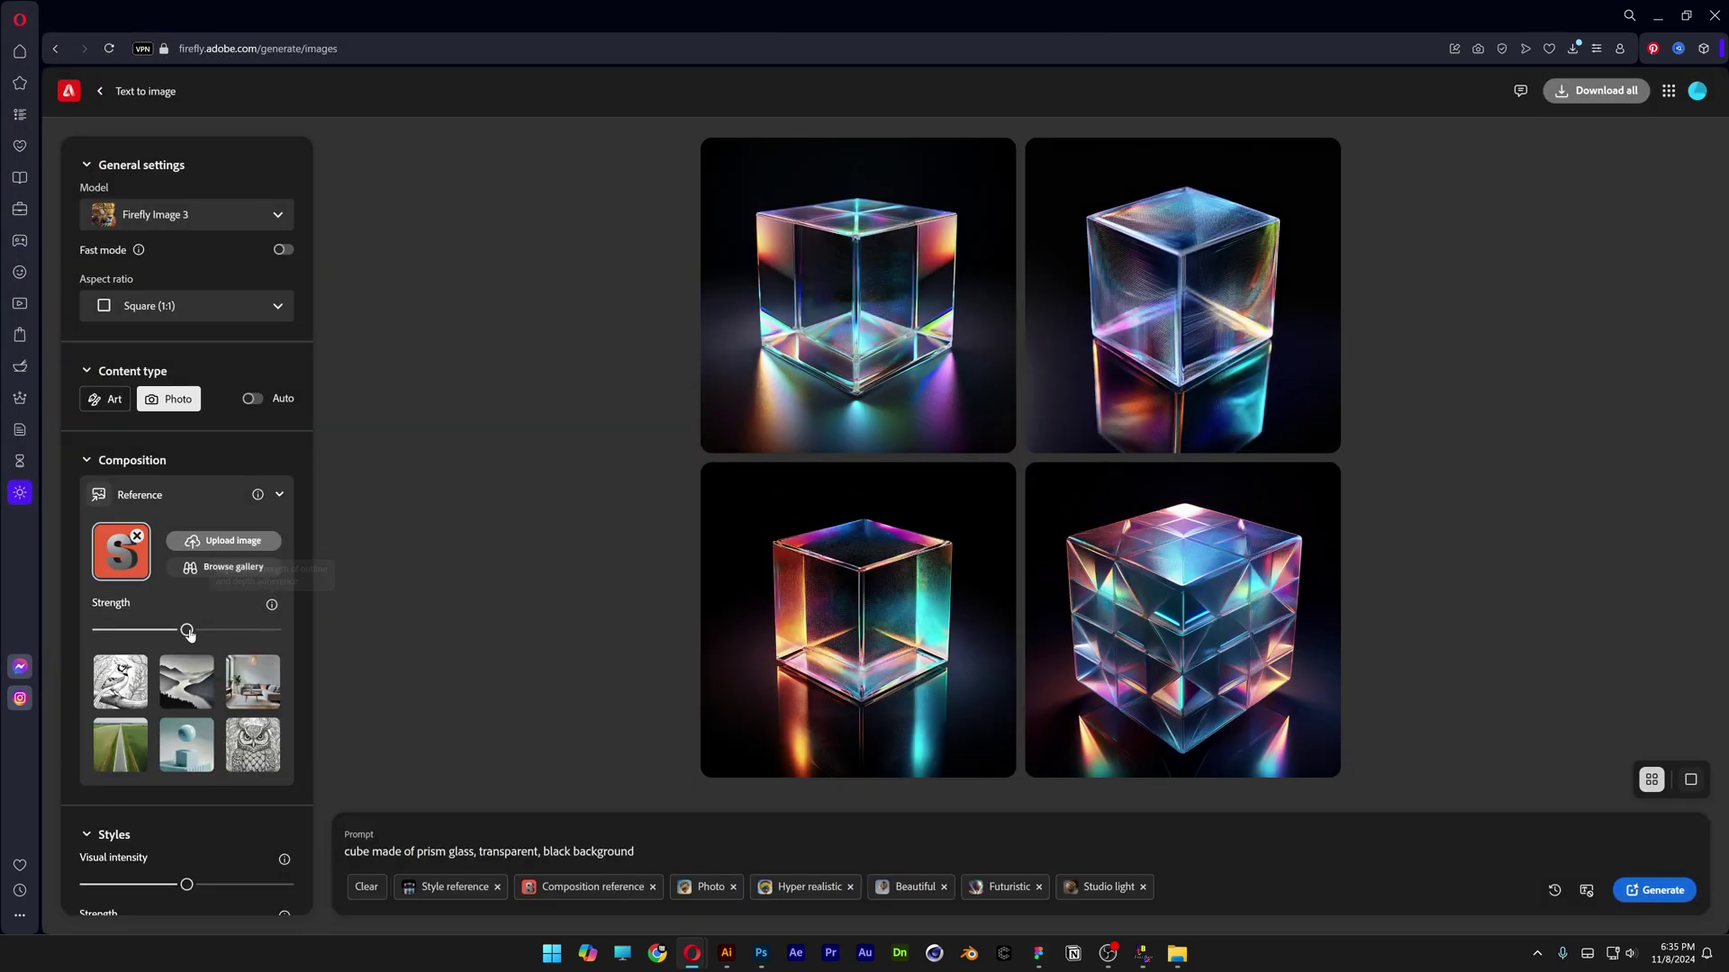
pyautogui.scroll(-3, 161, 628)
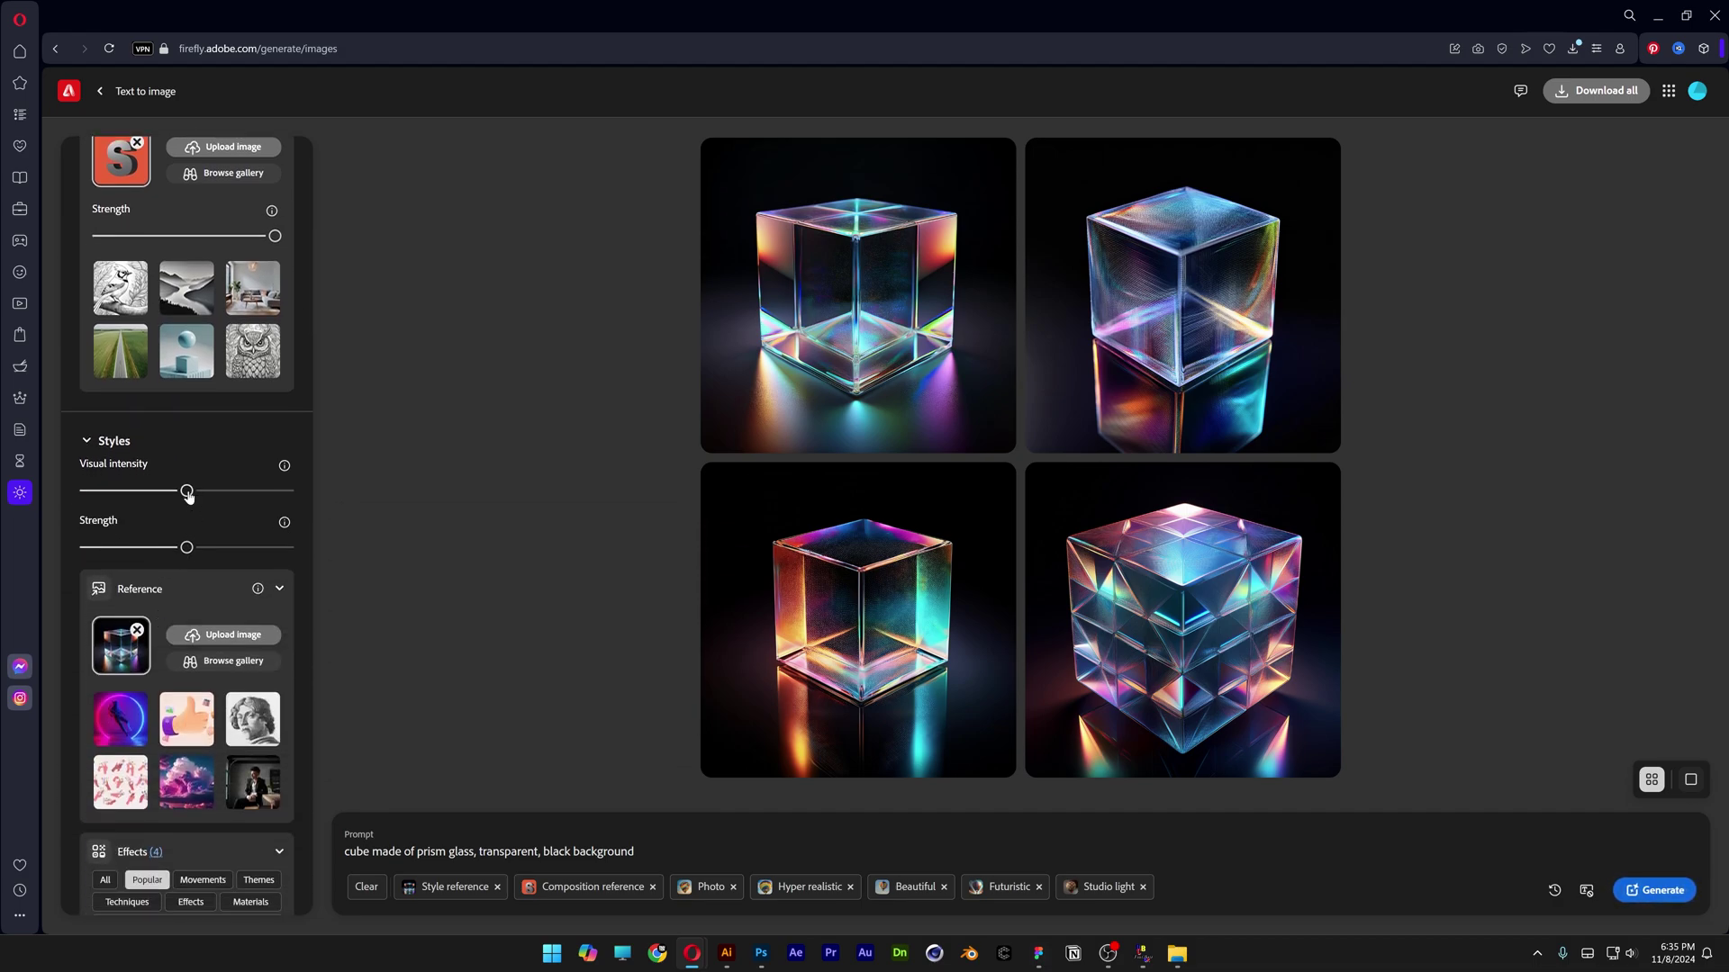
pyautogui.moveTo(187, 490); pyautogui.dragTo(85, 491)
pyautogui.moveTo(187, 547); pyautogui.dragTo(96, 548)
# Replace 'cube' with 'text' in the prompt, generate, and enlarge the top-left S image
pyautogui.doubleClick(357, 851)
pyautogui.write('text')
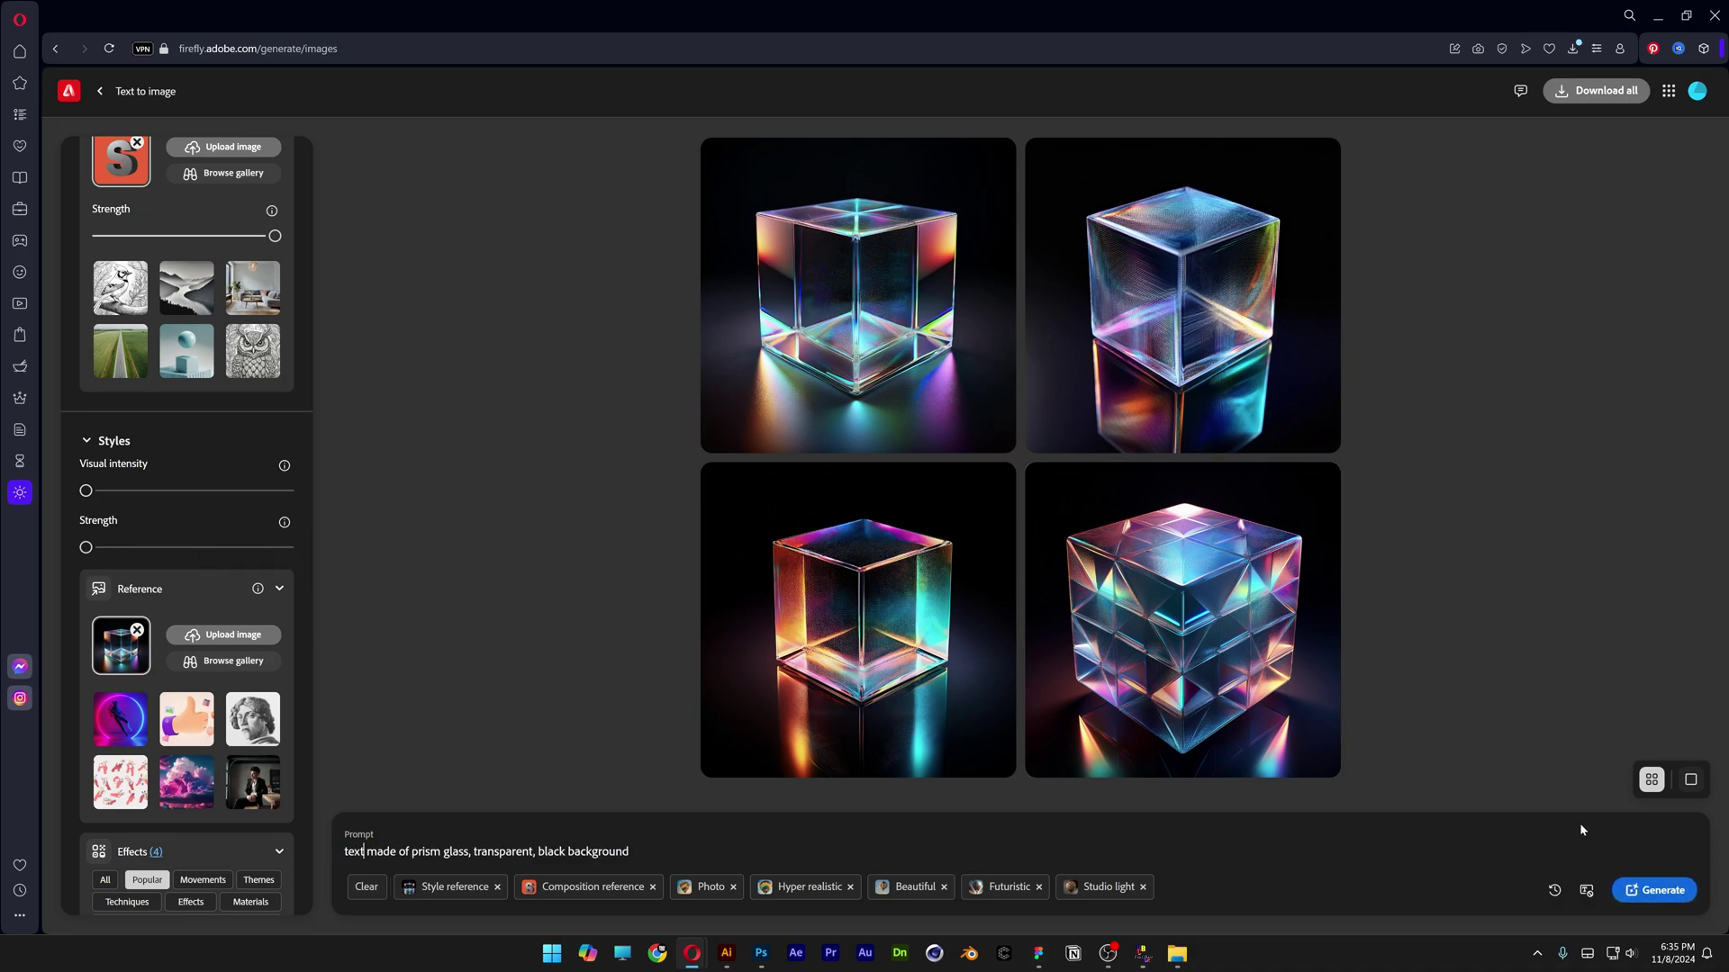
pyautogui.click(1680, 900)
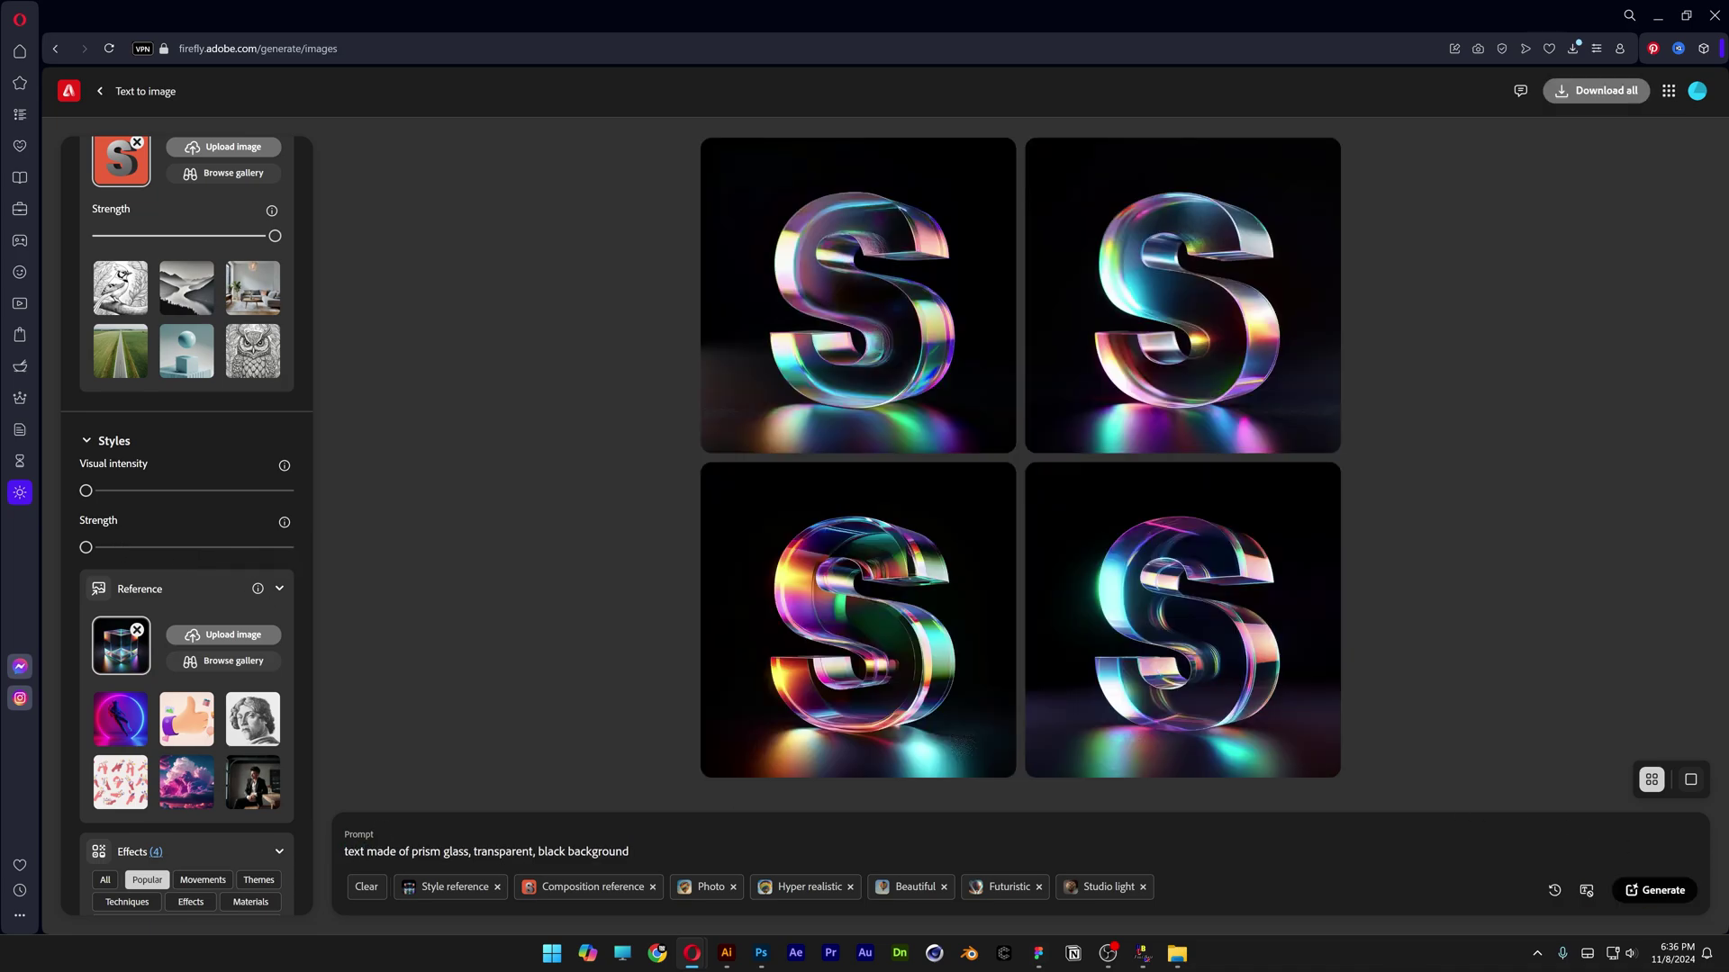
pyautogui.click(913, 339)
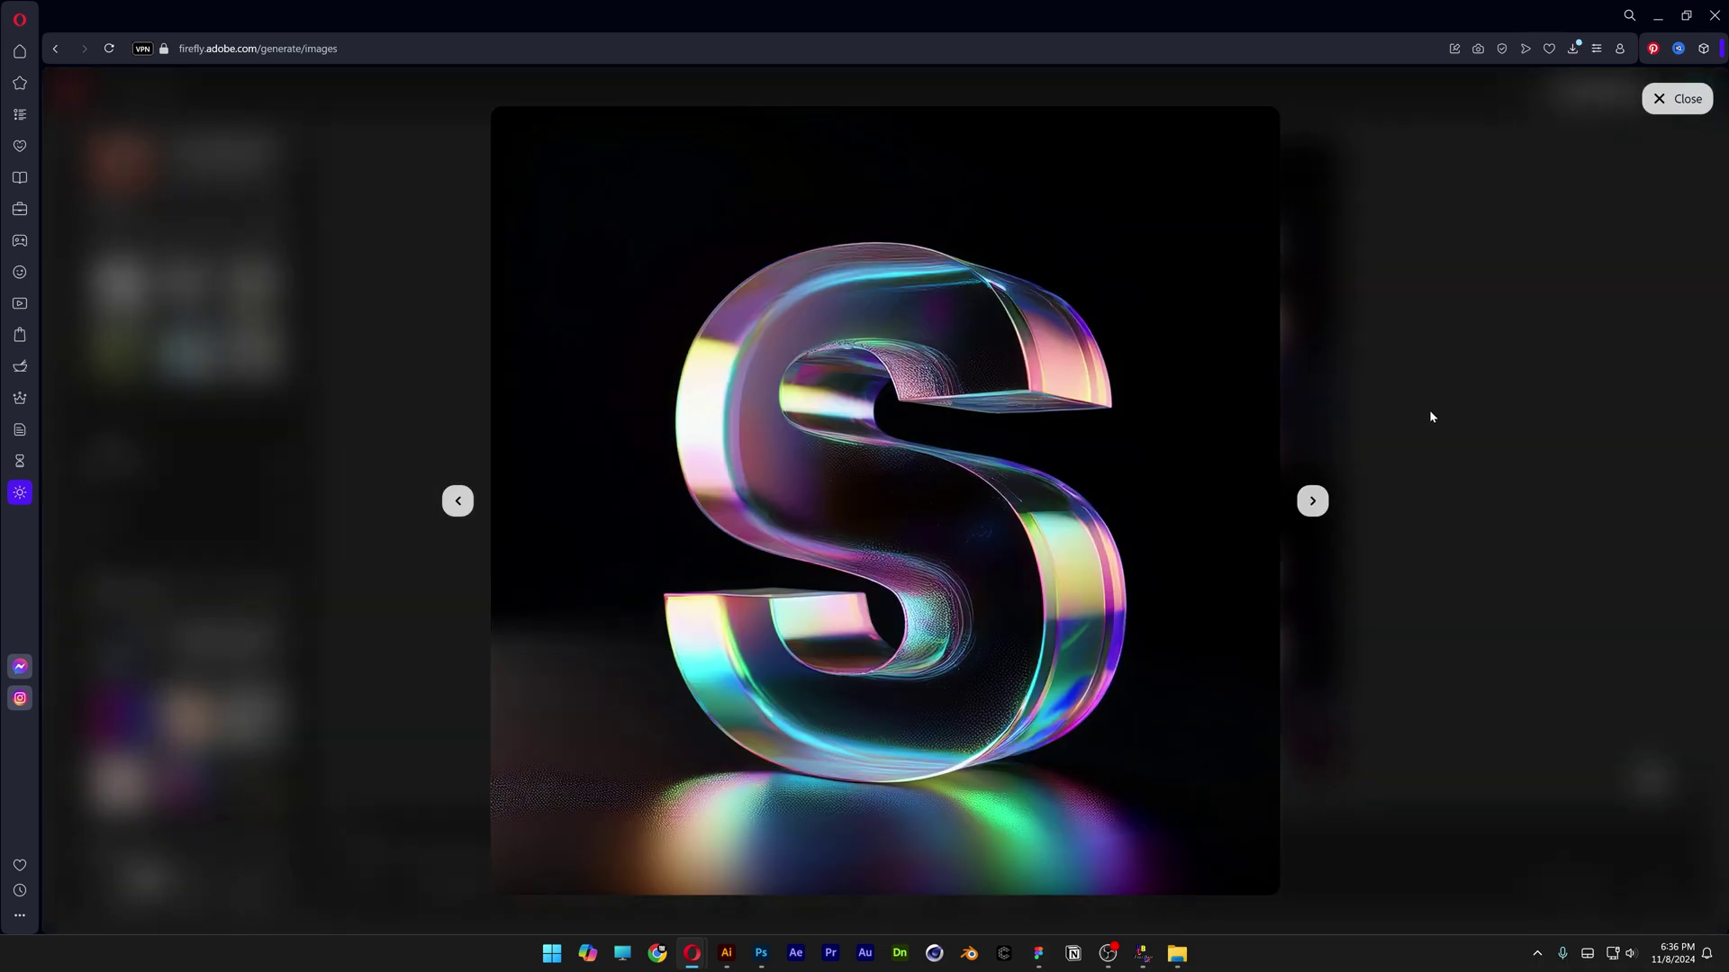
# Browse the S variations, set one as style reference, and generate new images
pyautogui.click(1313, 503)
pyautogui.click(1314, 504)
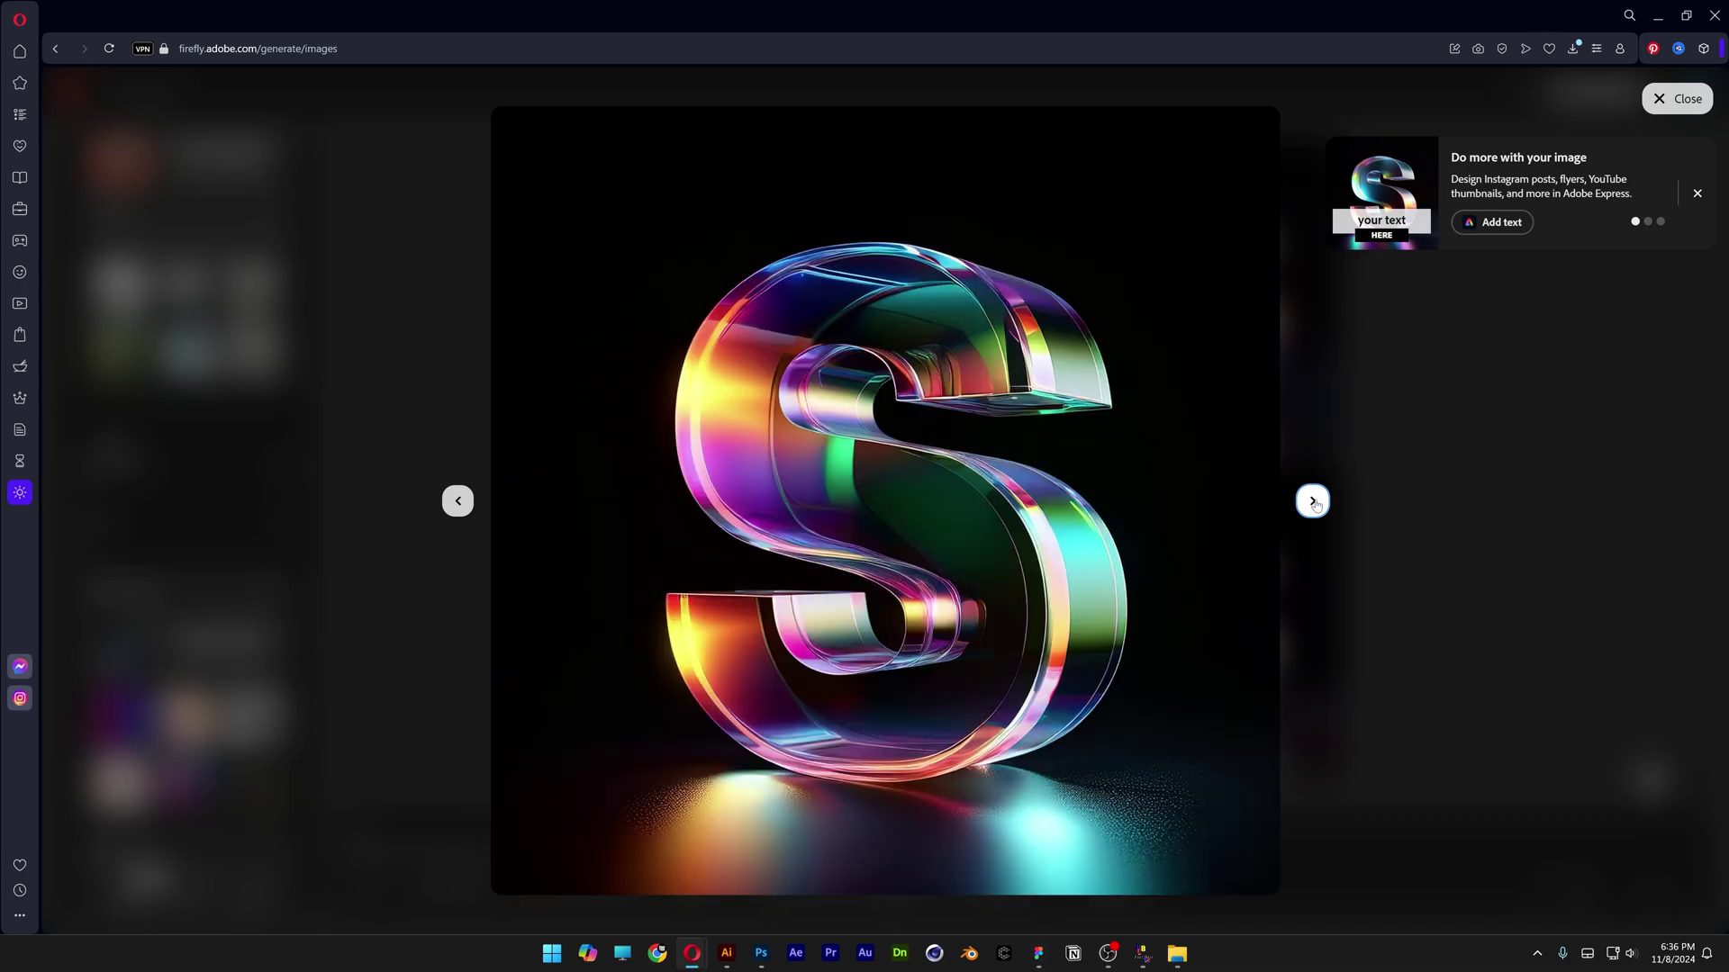
pyautogui.moveTo(885, 499)
pyautogui.click(524, 131)
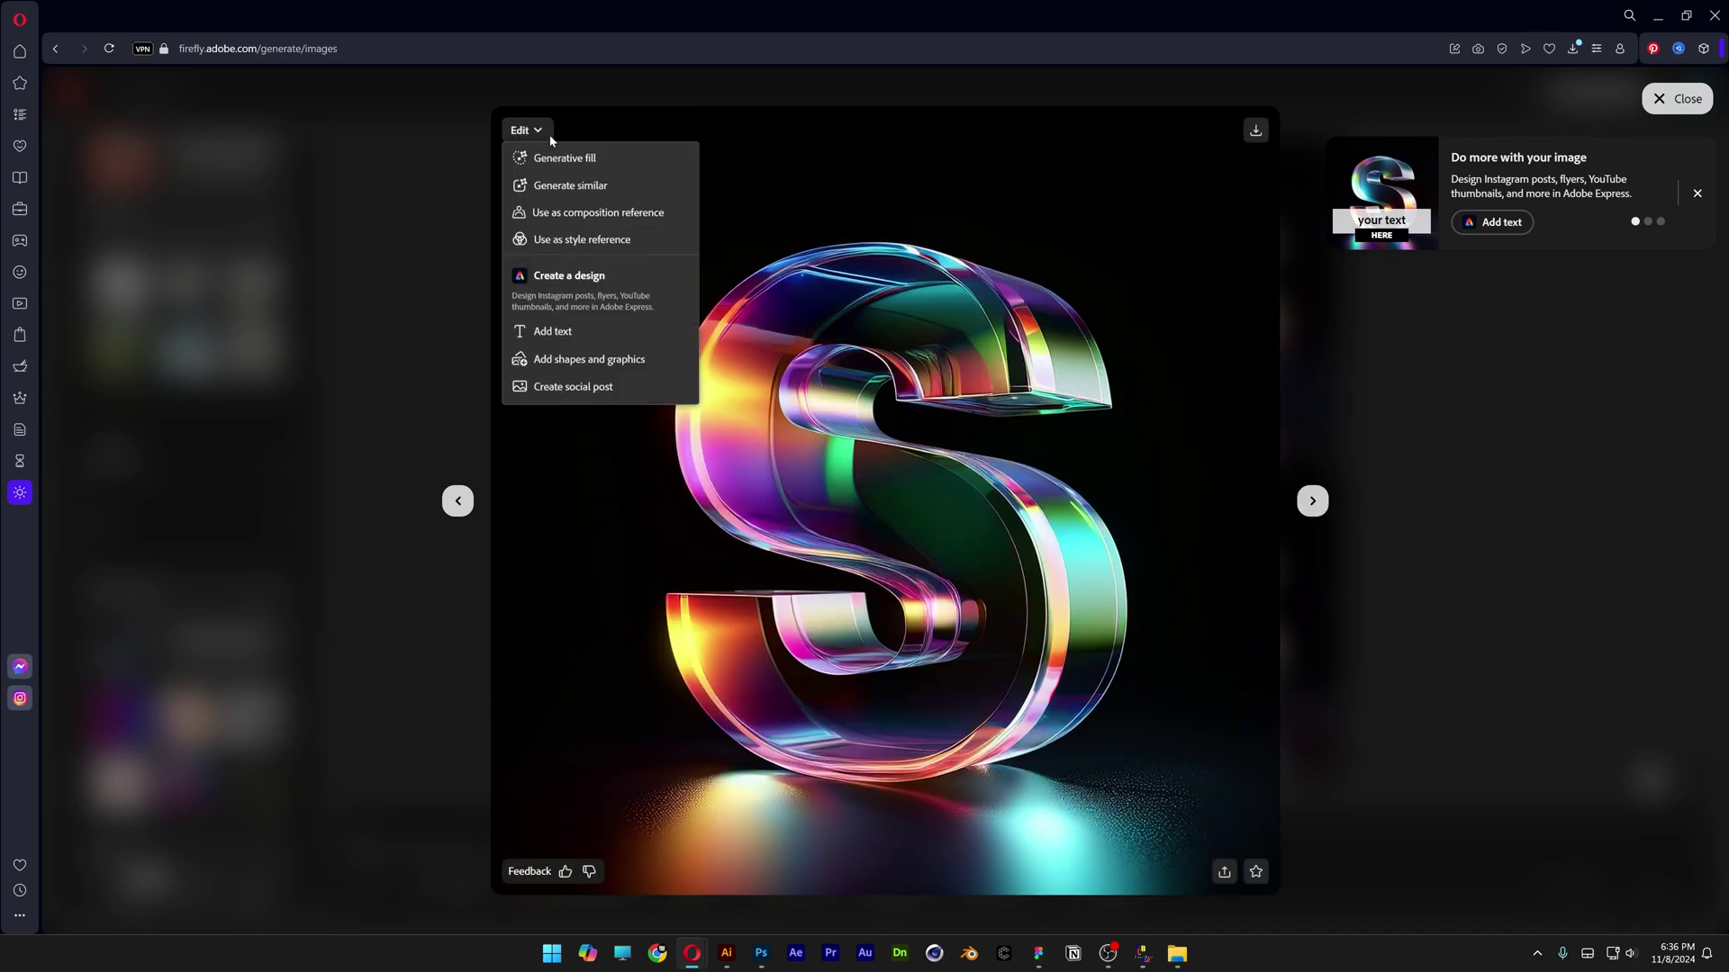
pyautogui.click(623, 248)
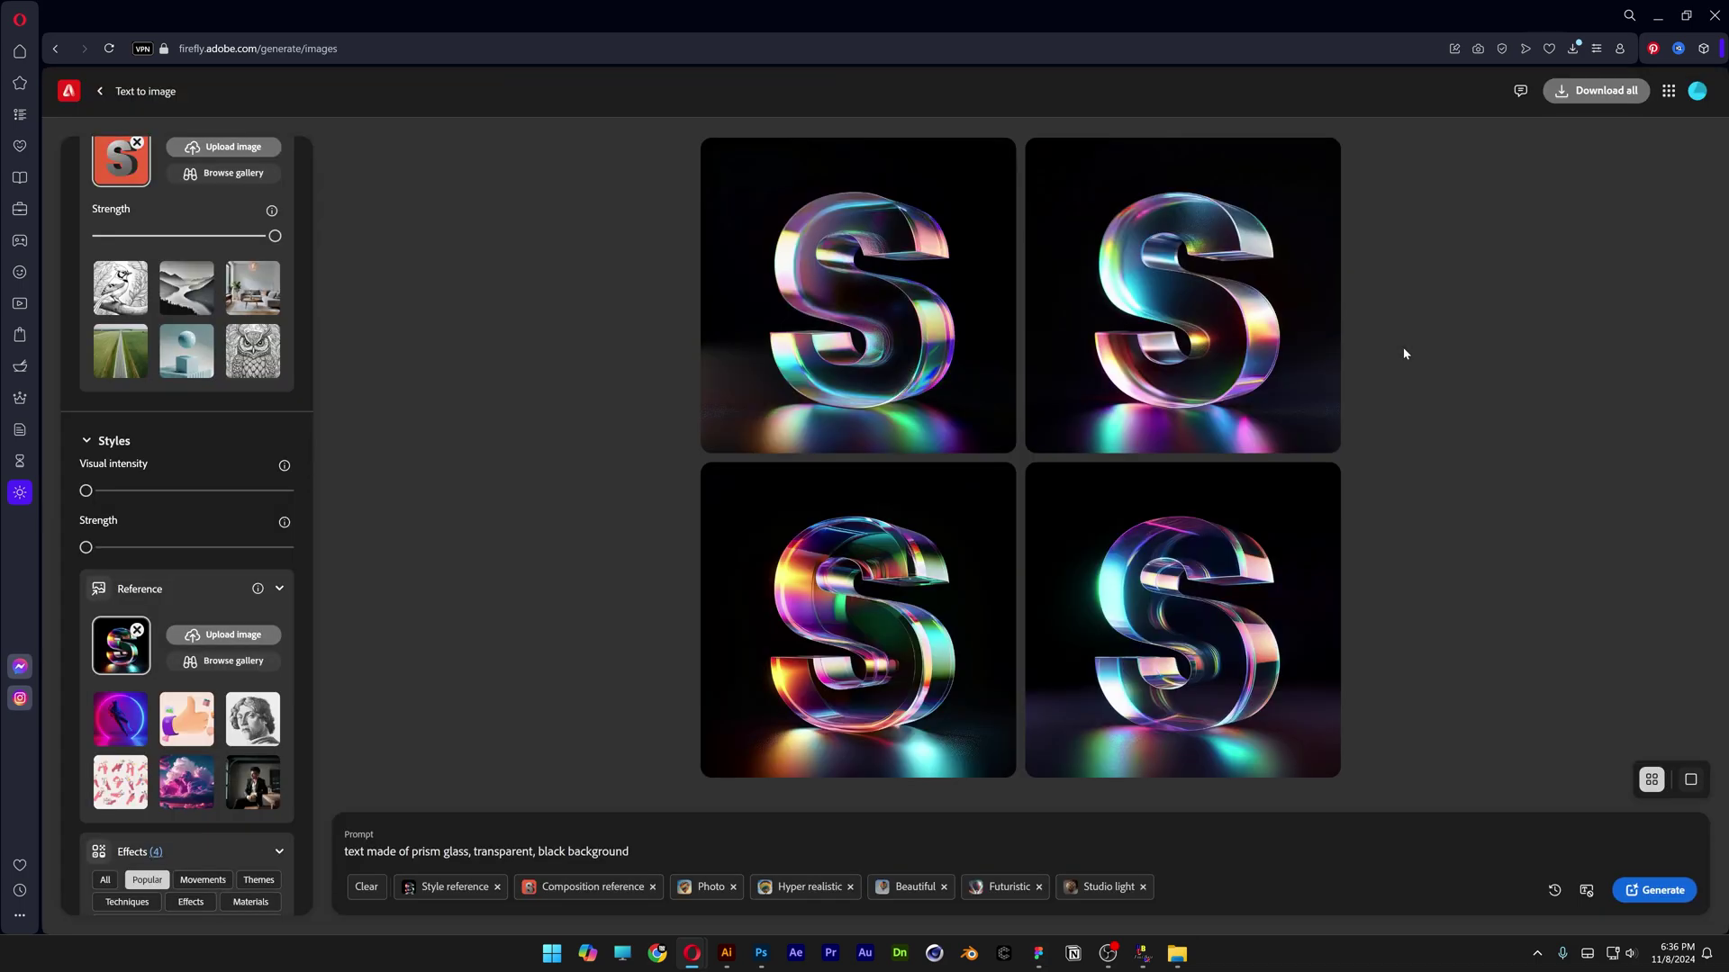
pyautogui.click(1647, 892)
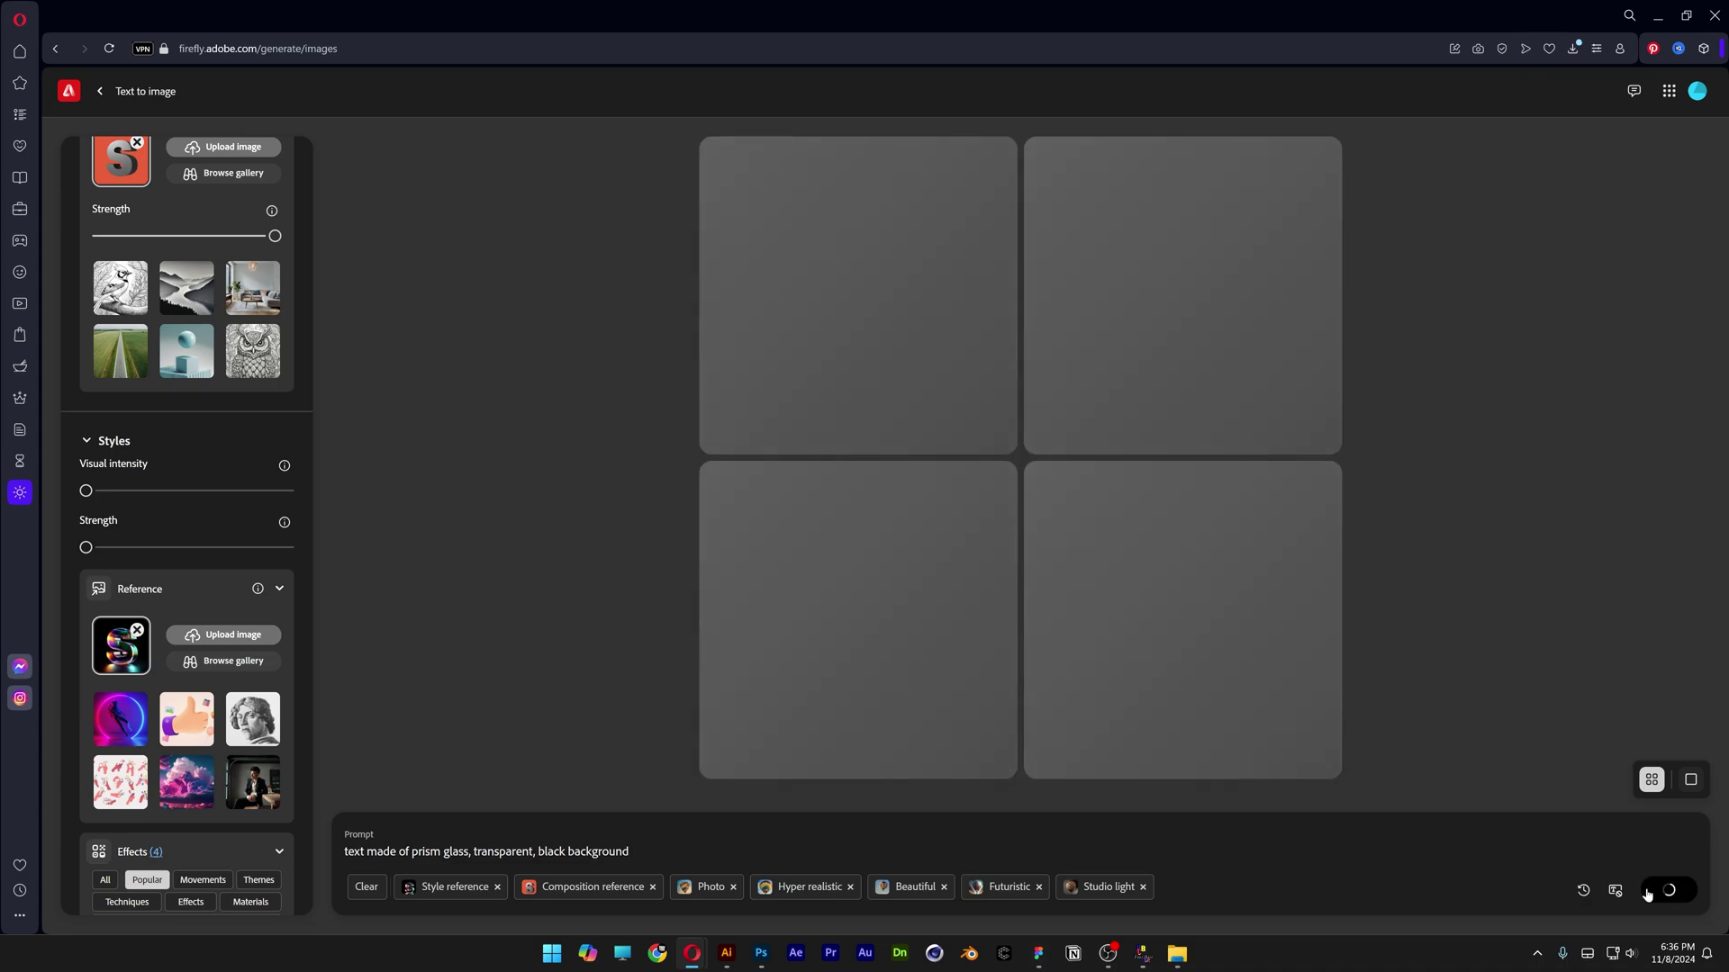
# Browse the new S results and make a rainbow prism-glass S the style reference
pyautogui.click(919, 324)
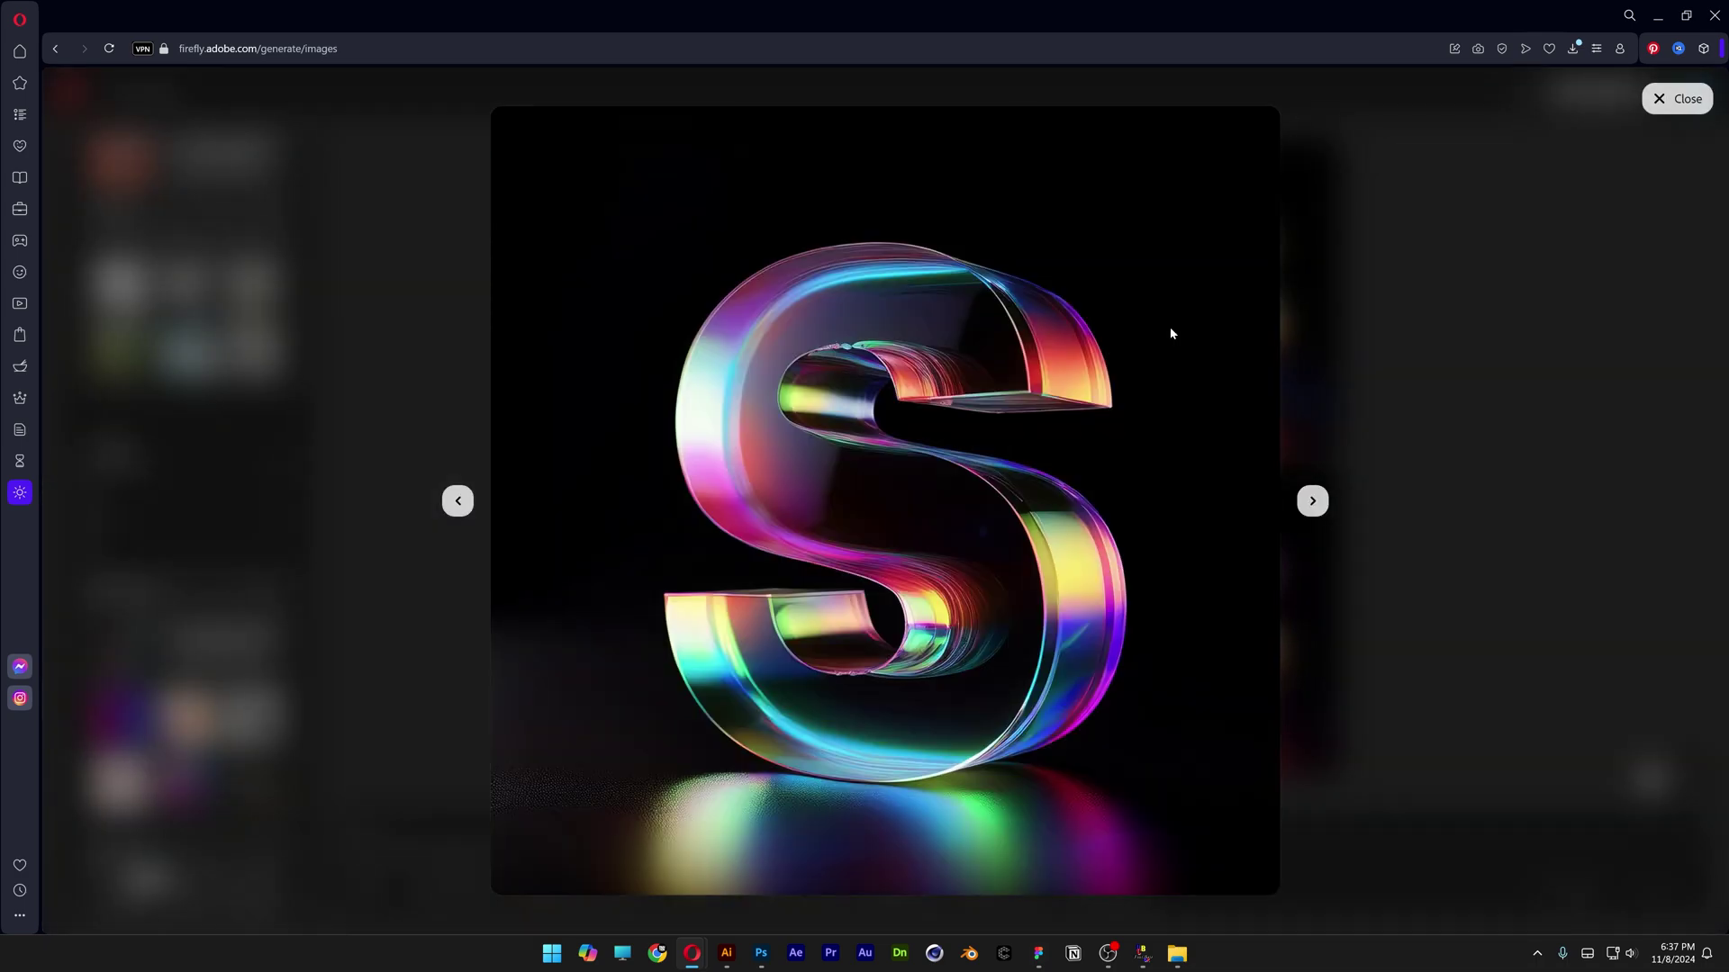
pyautogui.moveTo(934, 576)
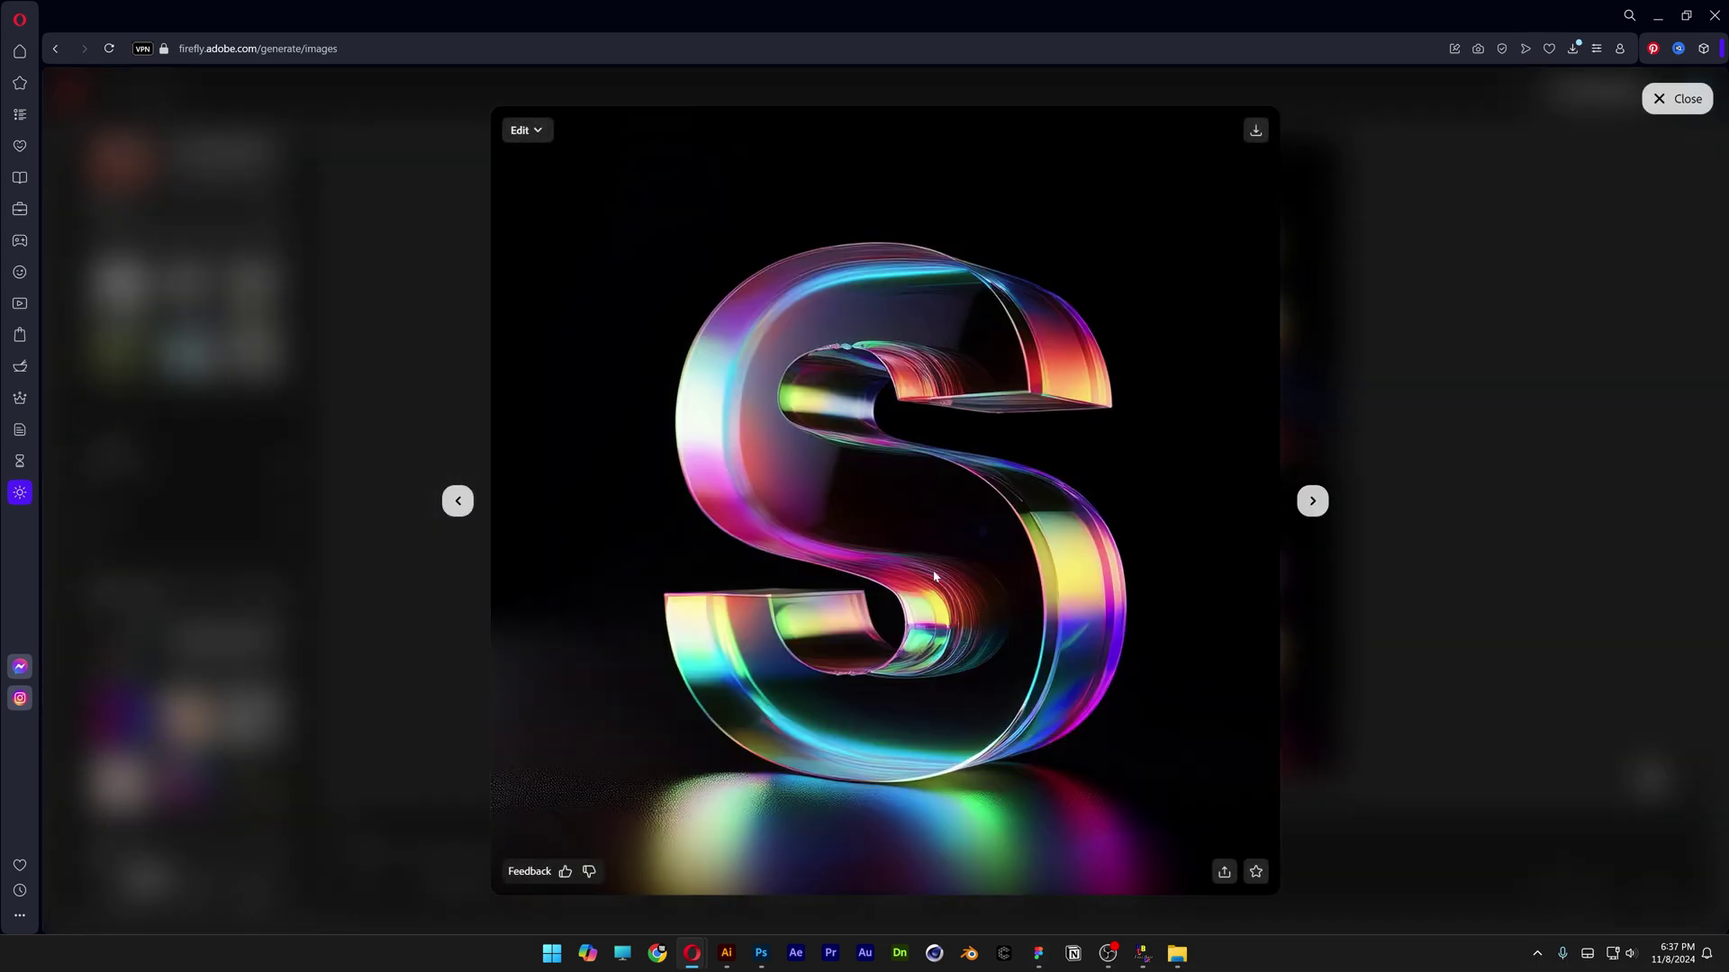
pyautogui.press('Right')
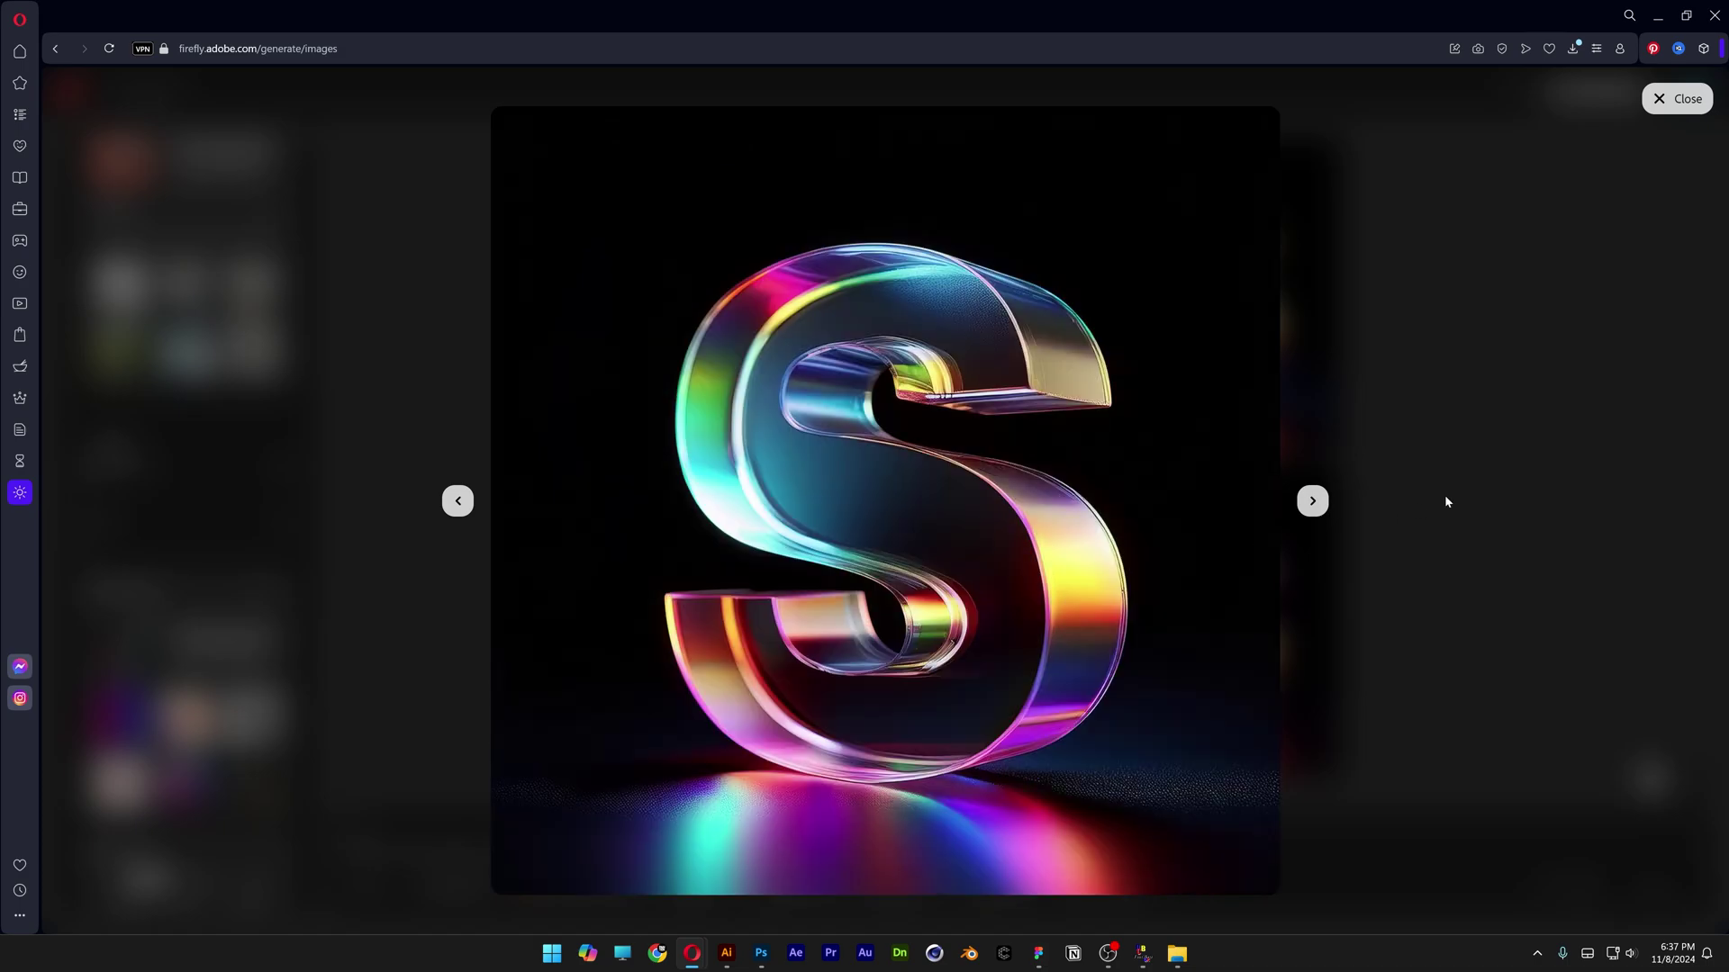
pyautogui.press('Right')
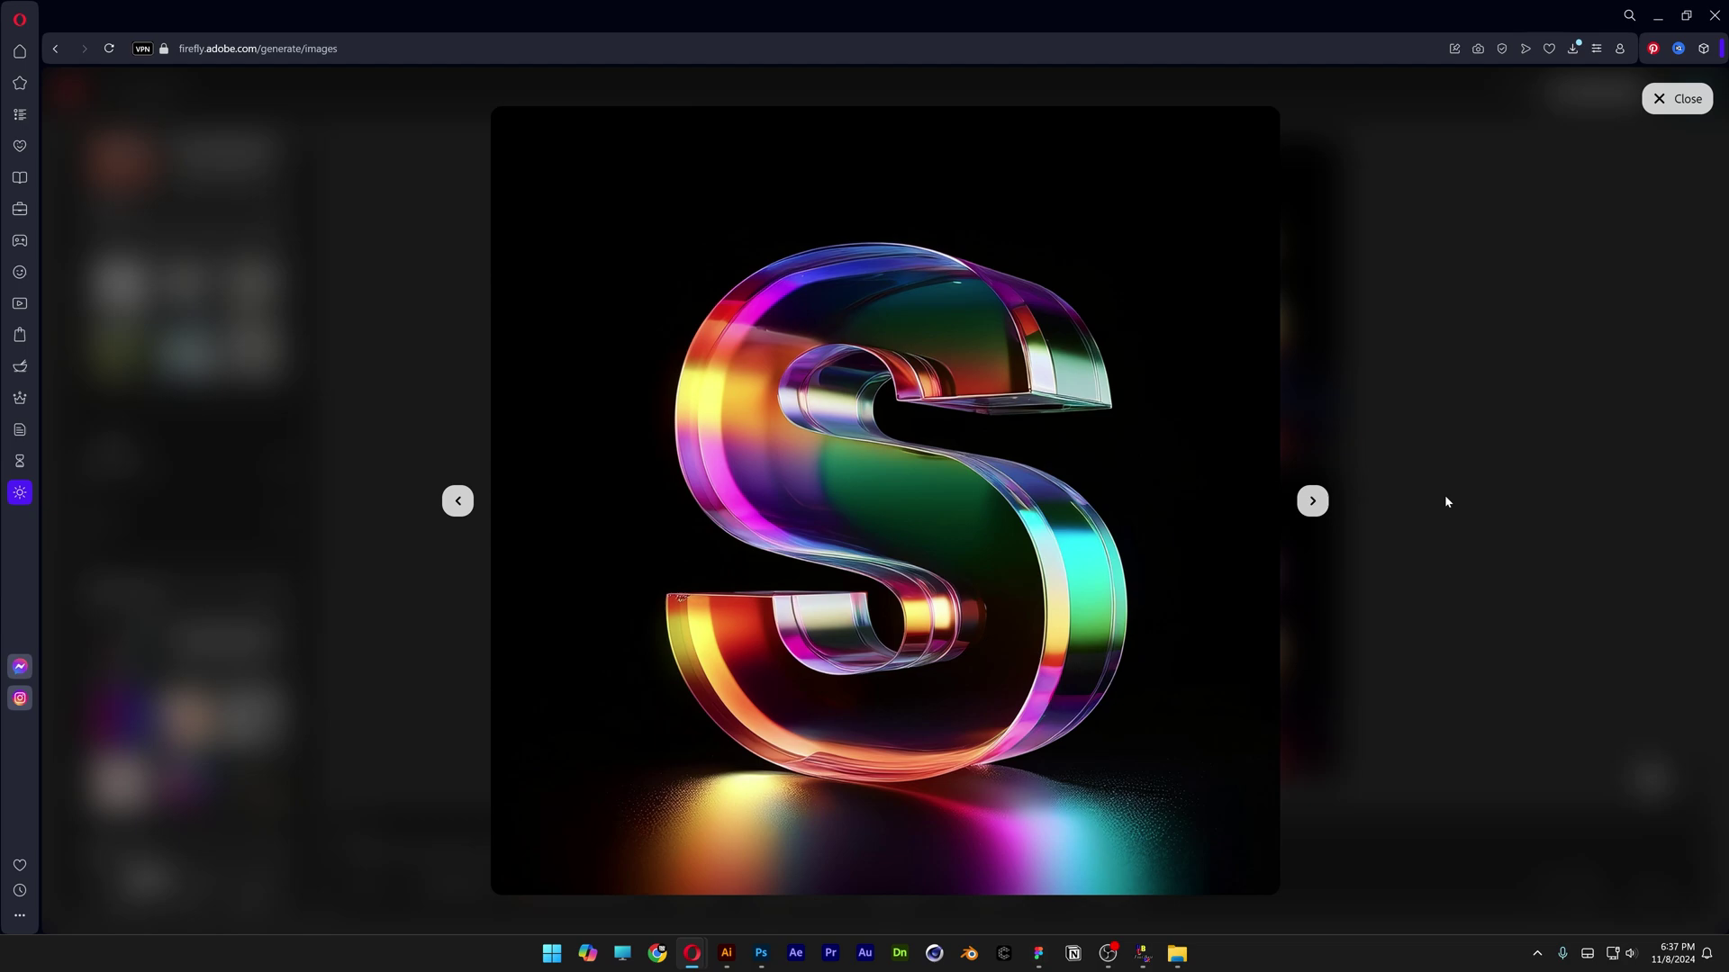
pyautogui.moveTo(885, 500)
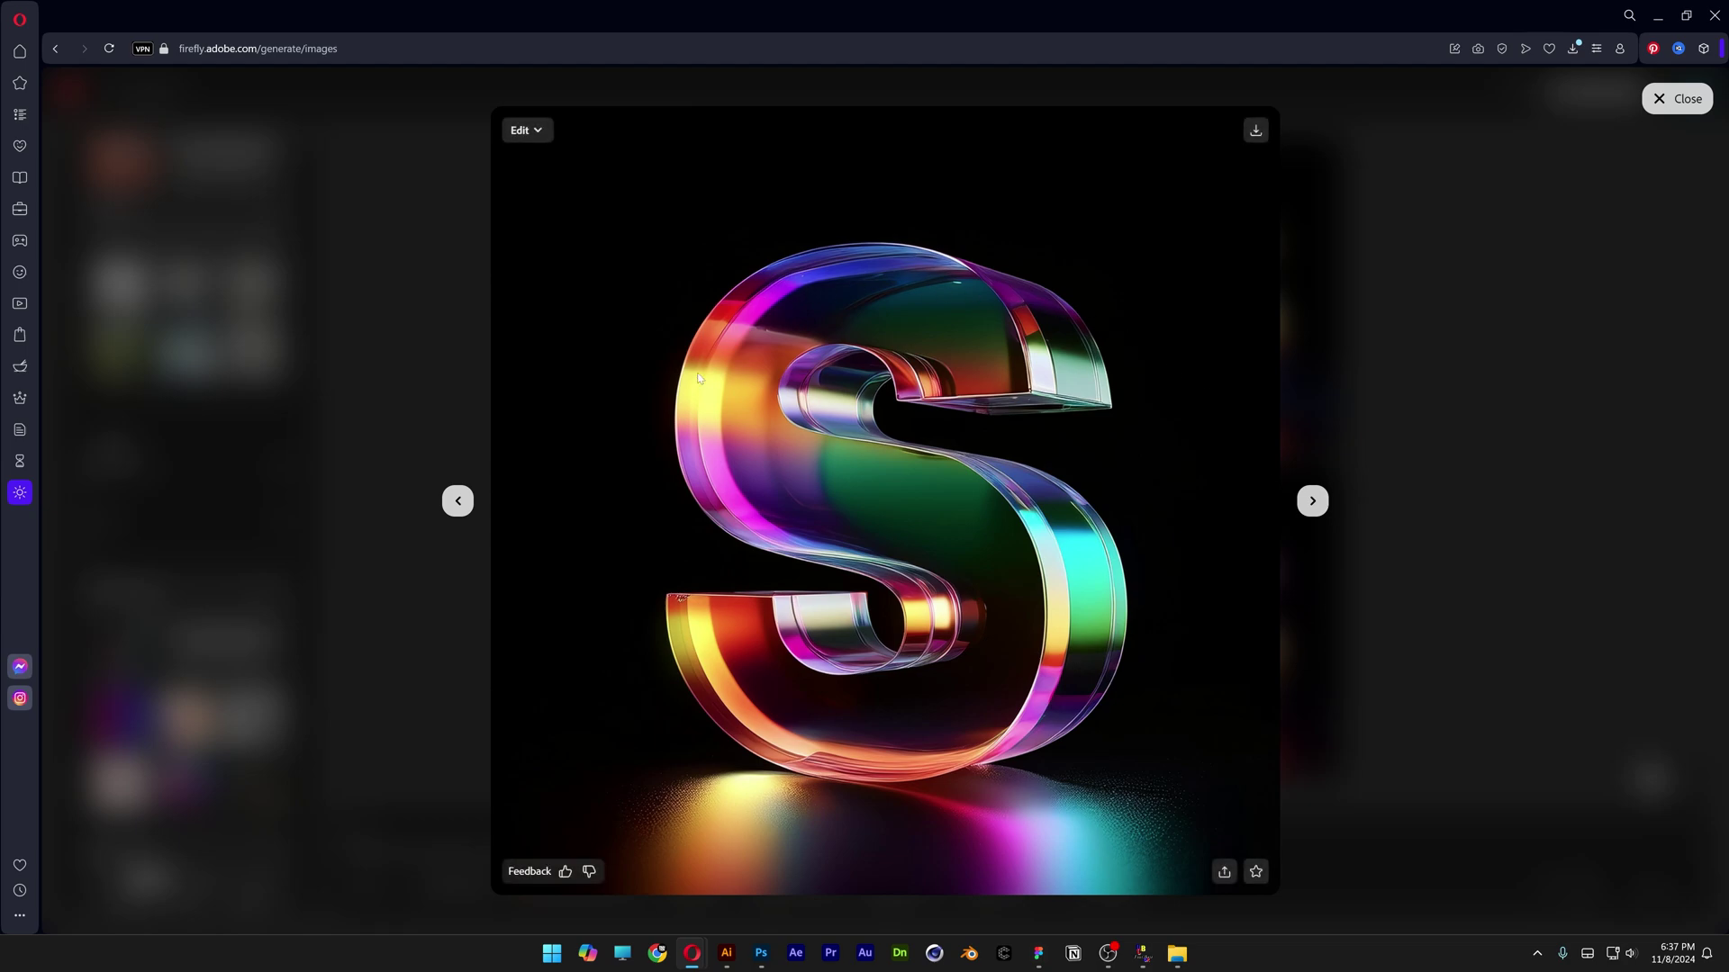
pyautogui.click(537, 136)
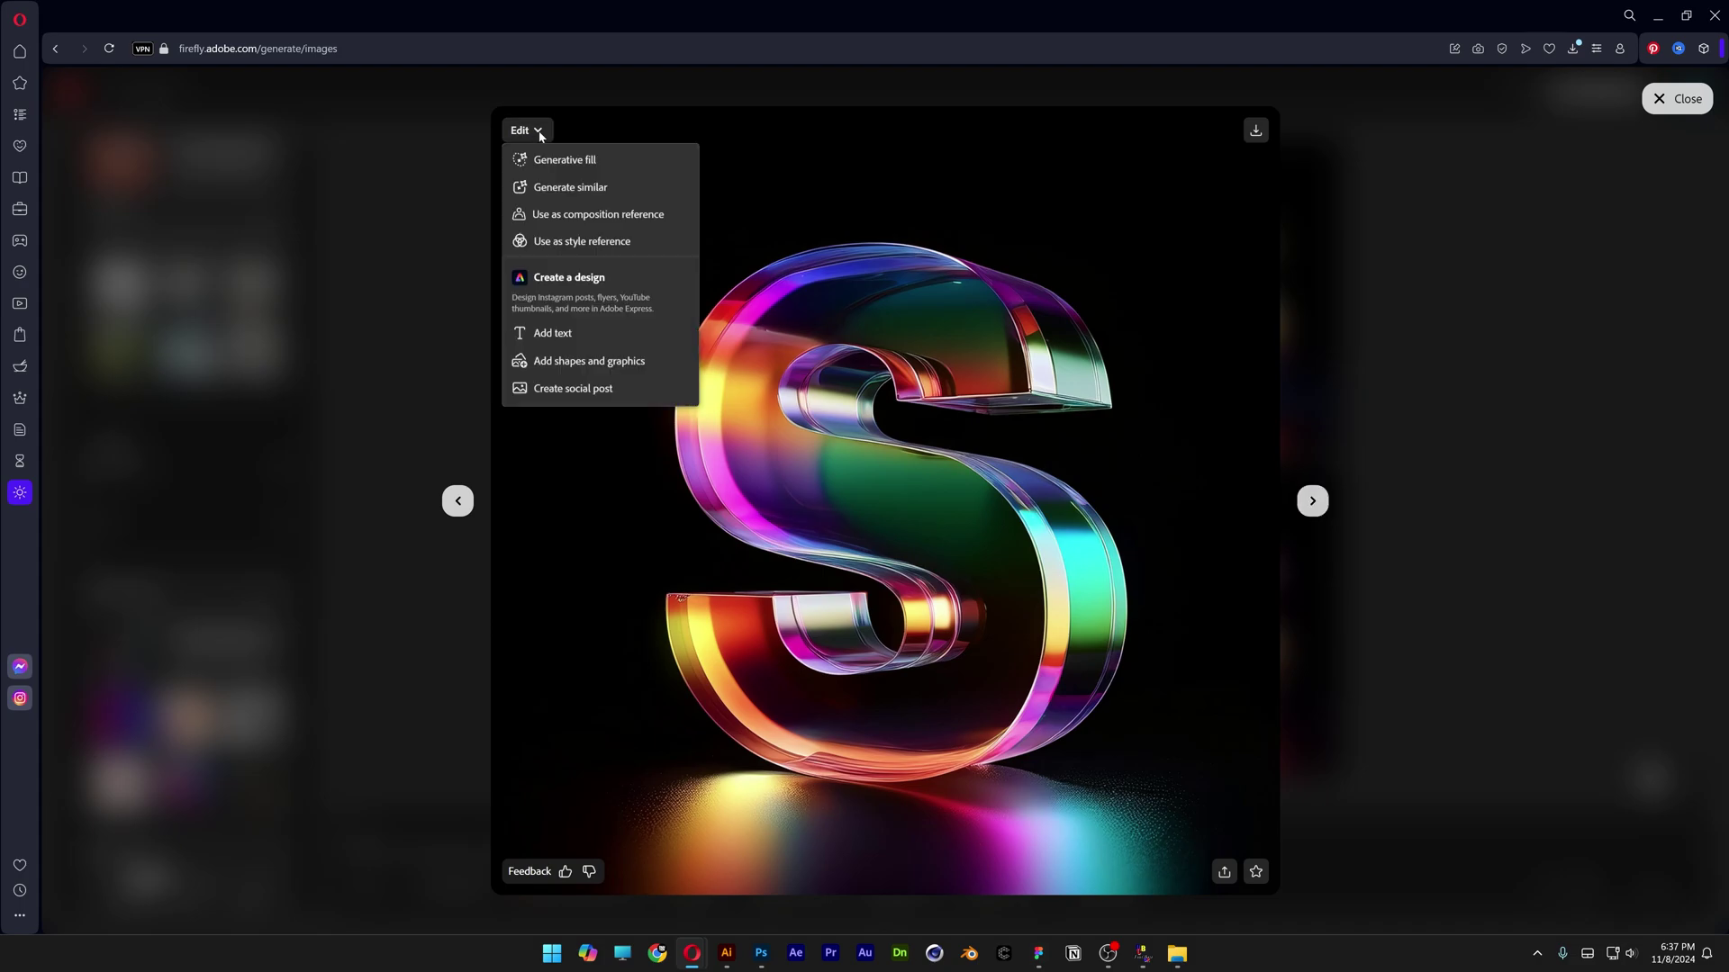
pyautogui.click(598, 244)
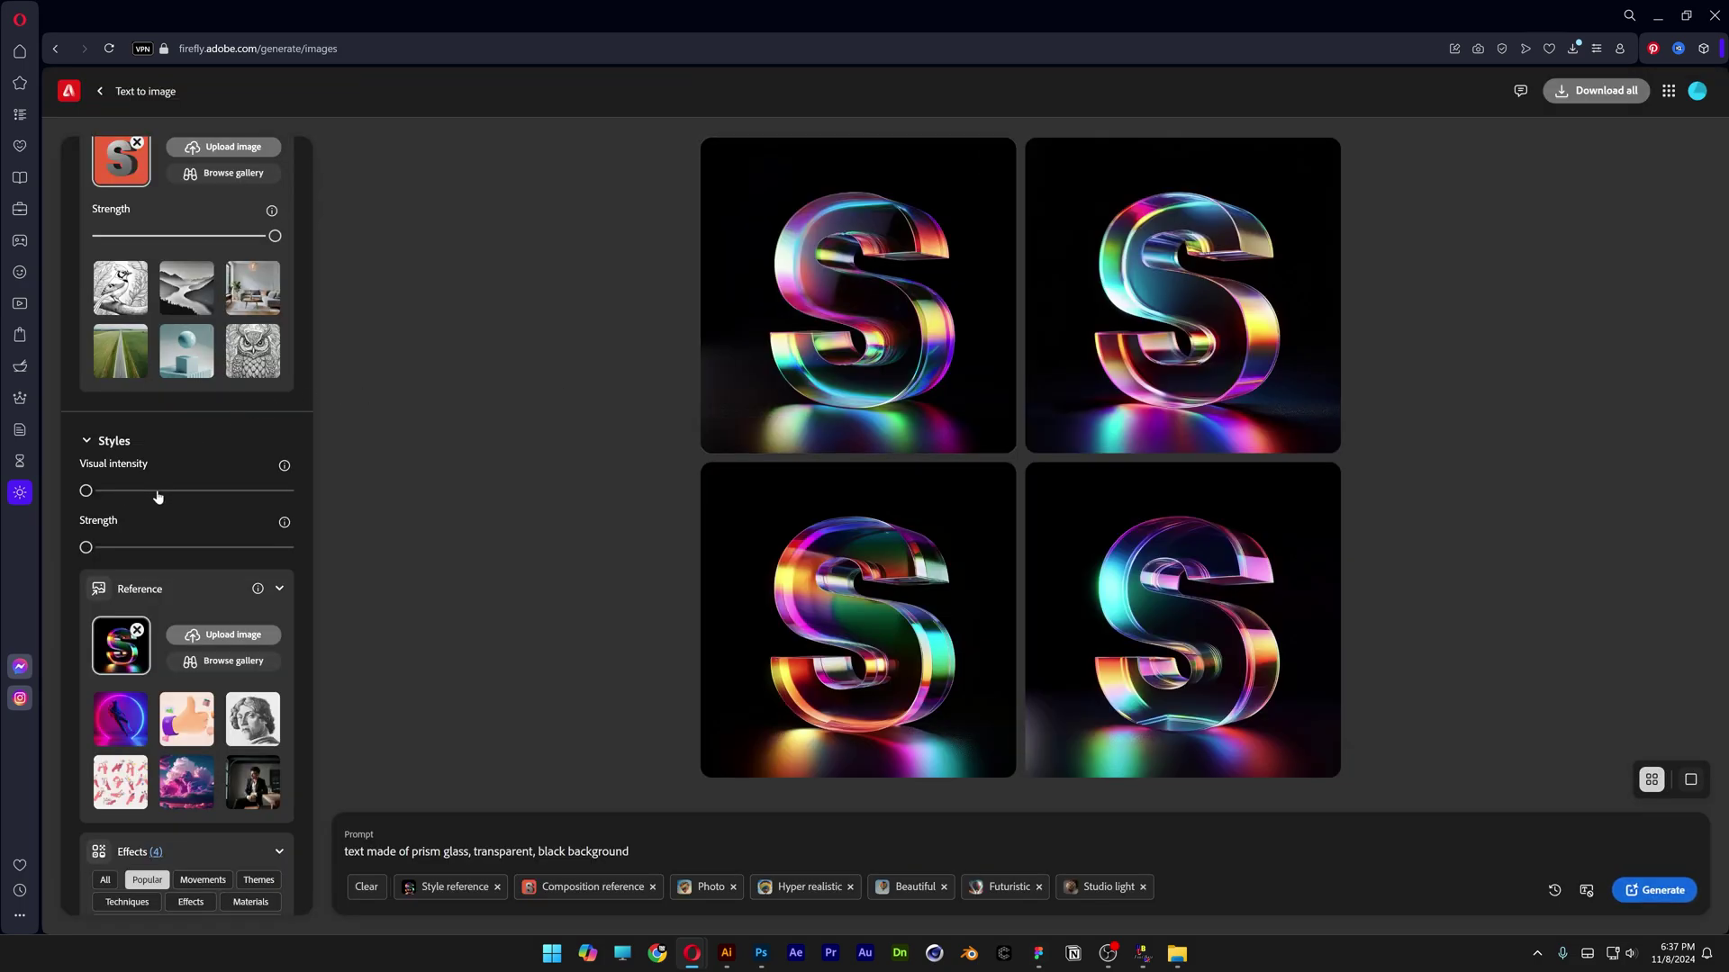
# Generate images with raised visual intensity and preview one full-size
pyautogui.click(160, 492)
pyautogui.click(1650, 891)
pyautogui.click(913, 647)
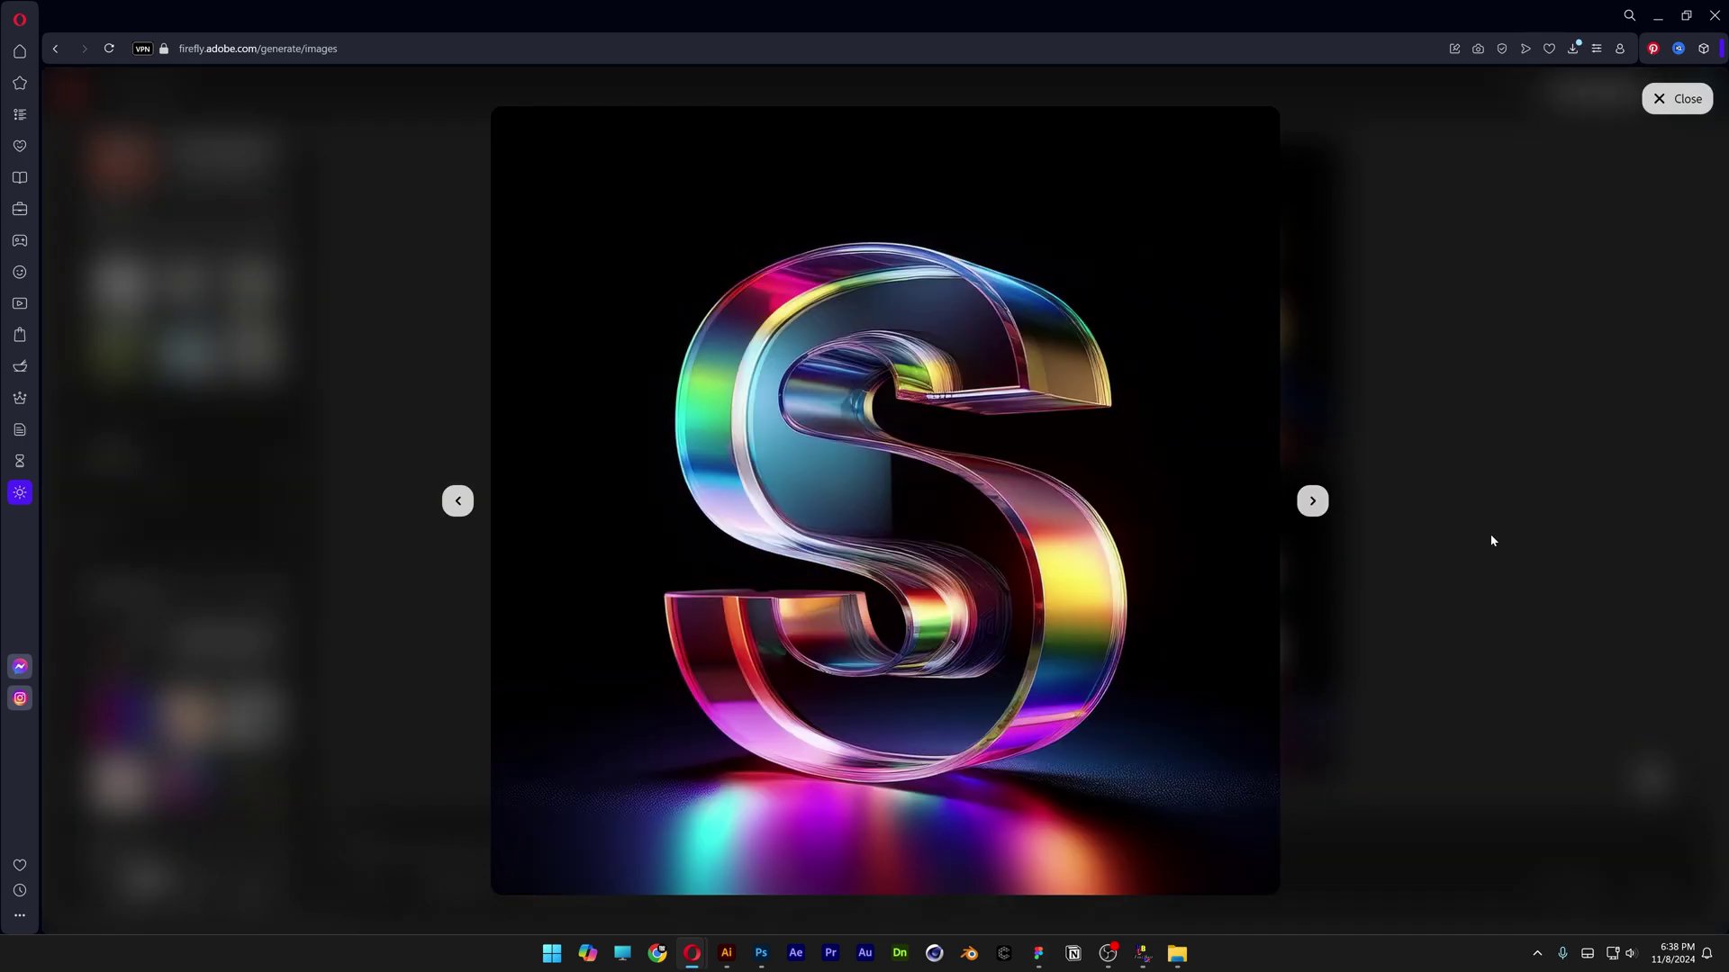
pyautogui.click(1490, 533)
# Regenerate at minimum visual intensity and download the bottom-left prism-glass S image
pyautogui.moveTo(161, 493); pyautogui.dragTo(55, 489)
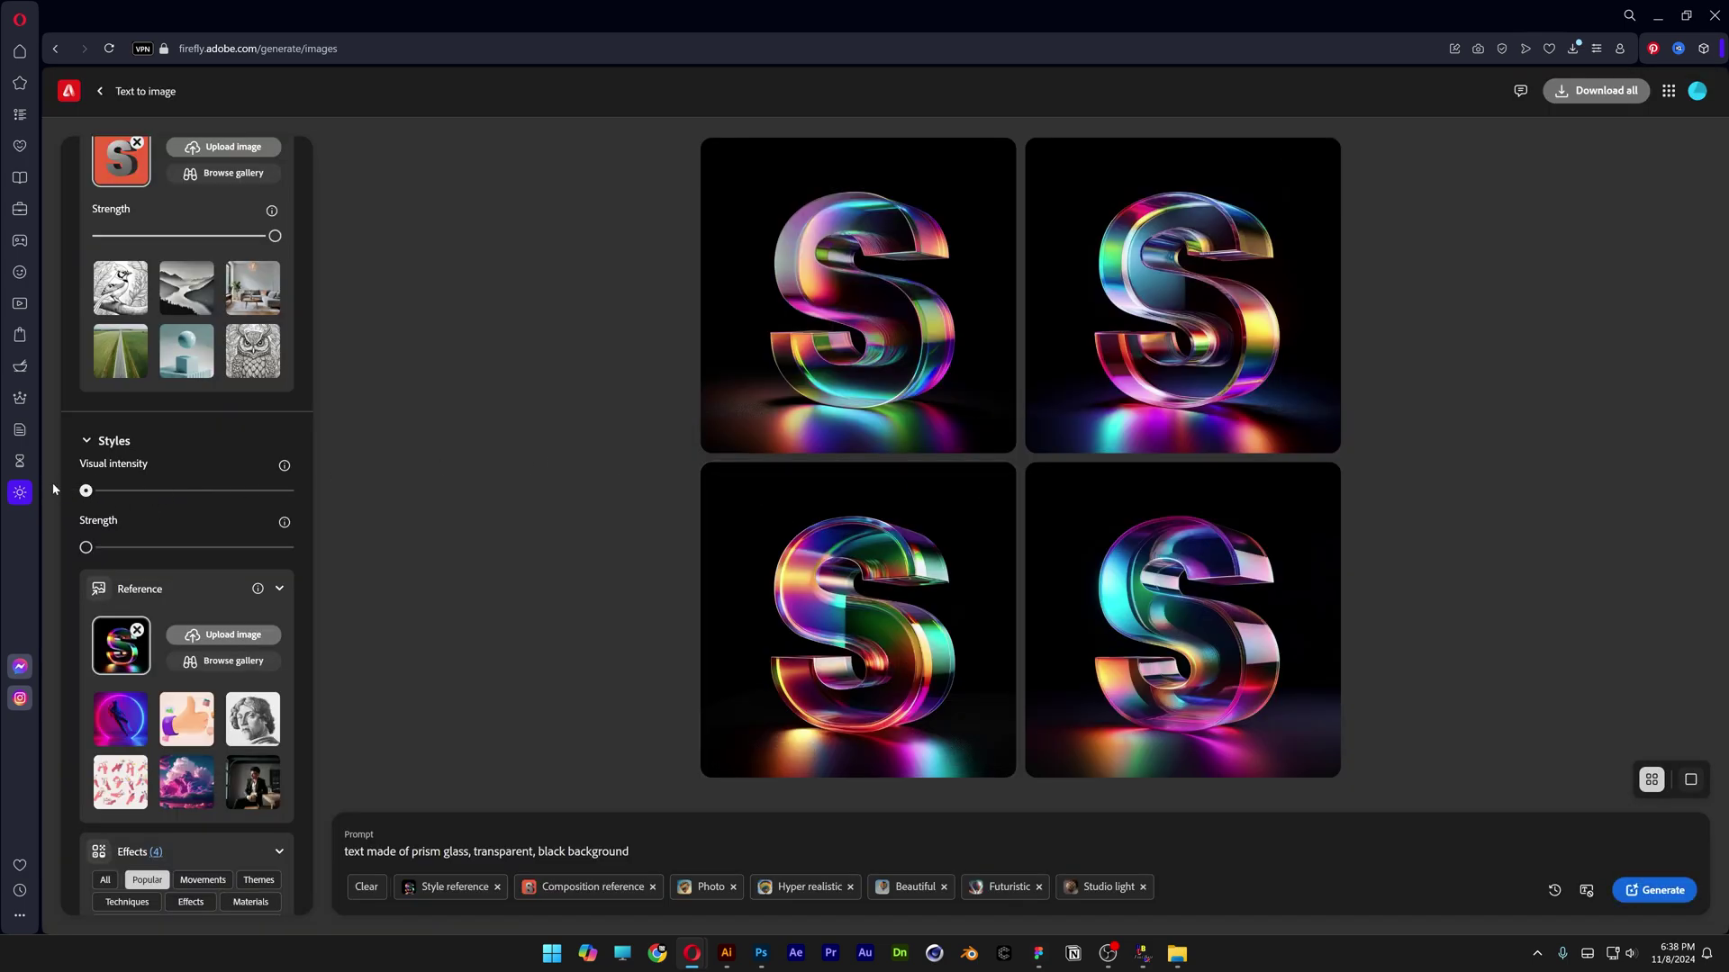
pyautogui.click(1654, 890)
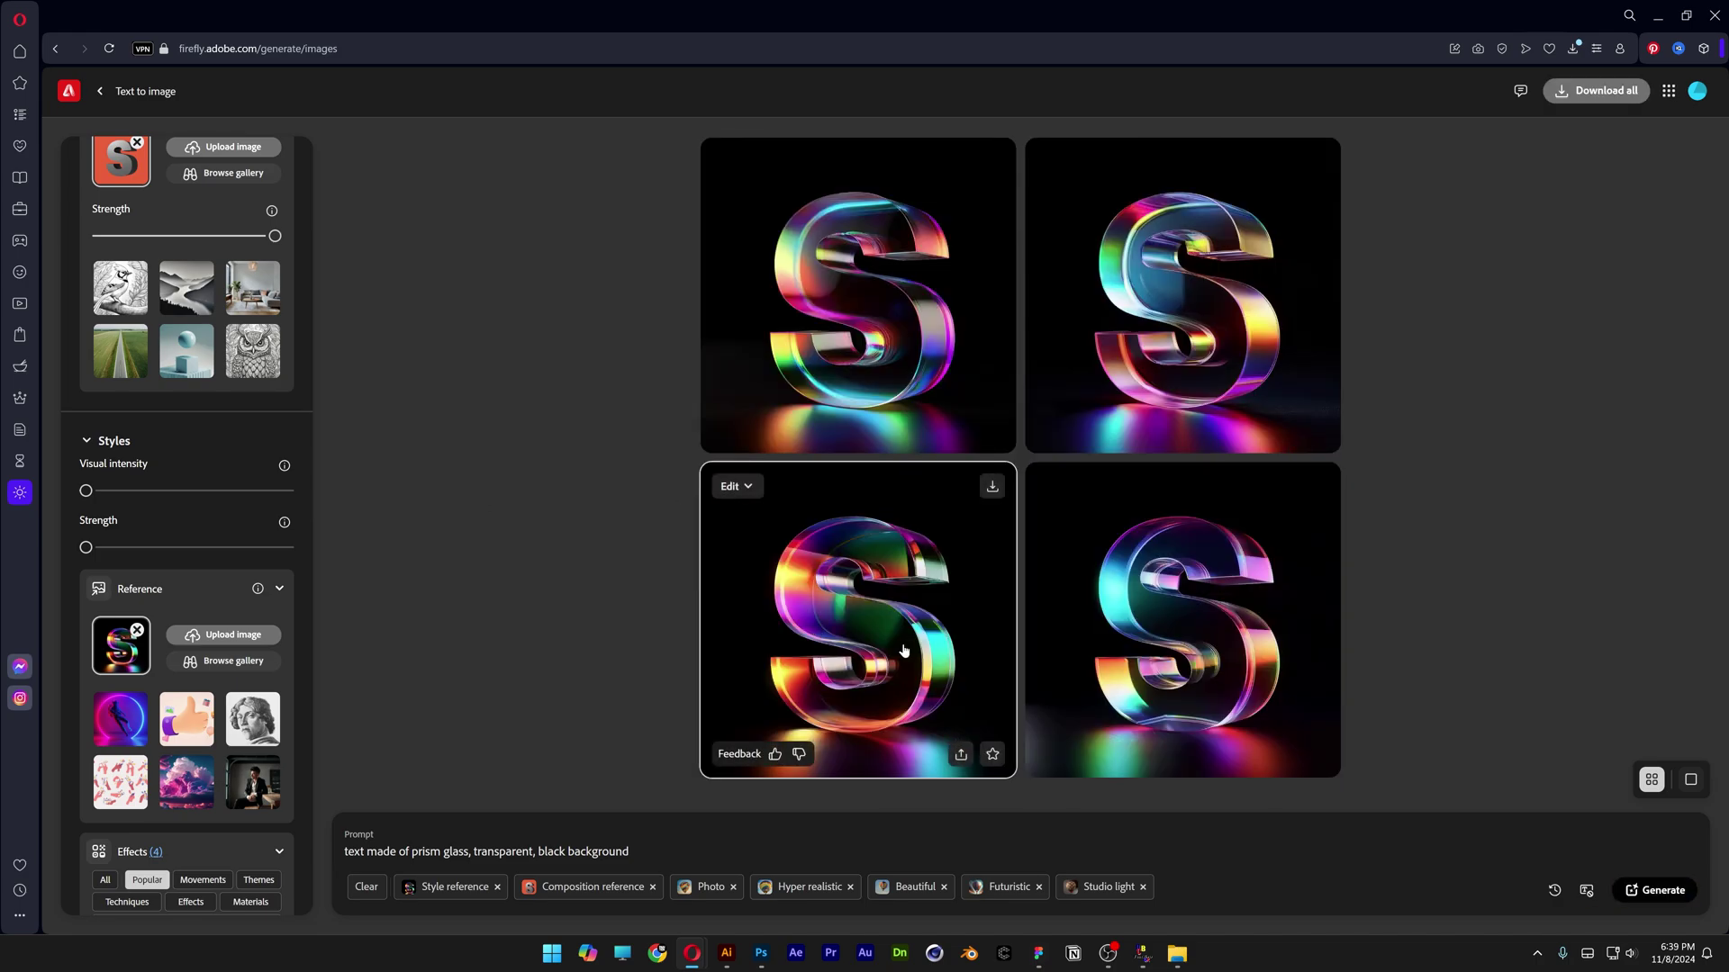
pyautogui.click(996, 614)
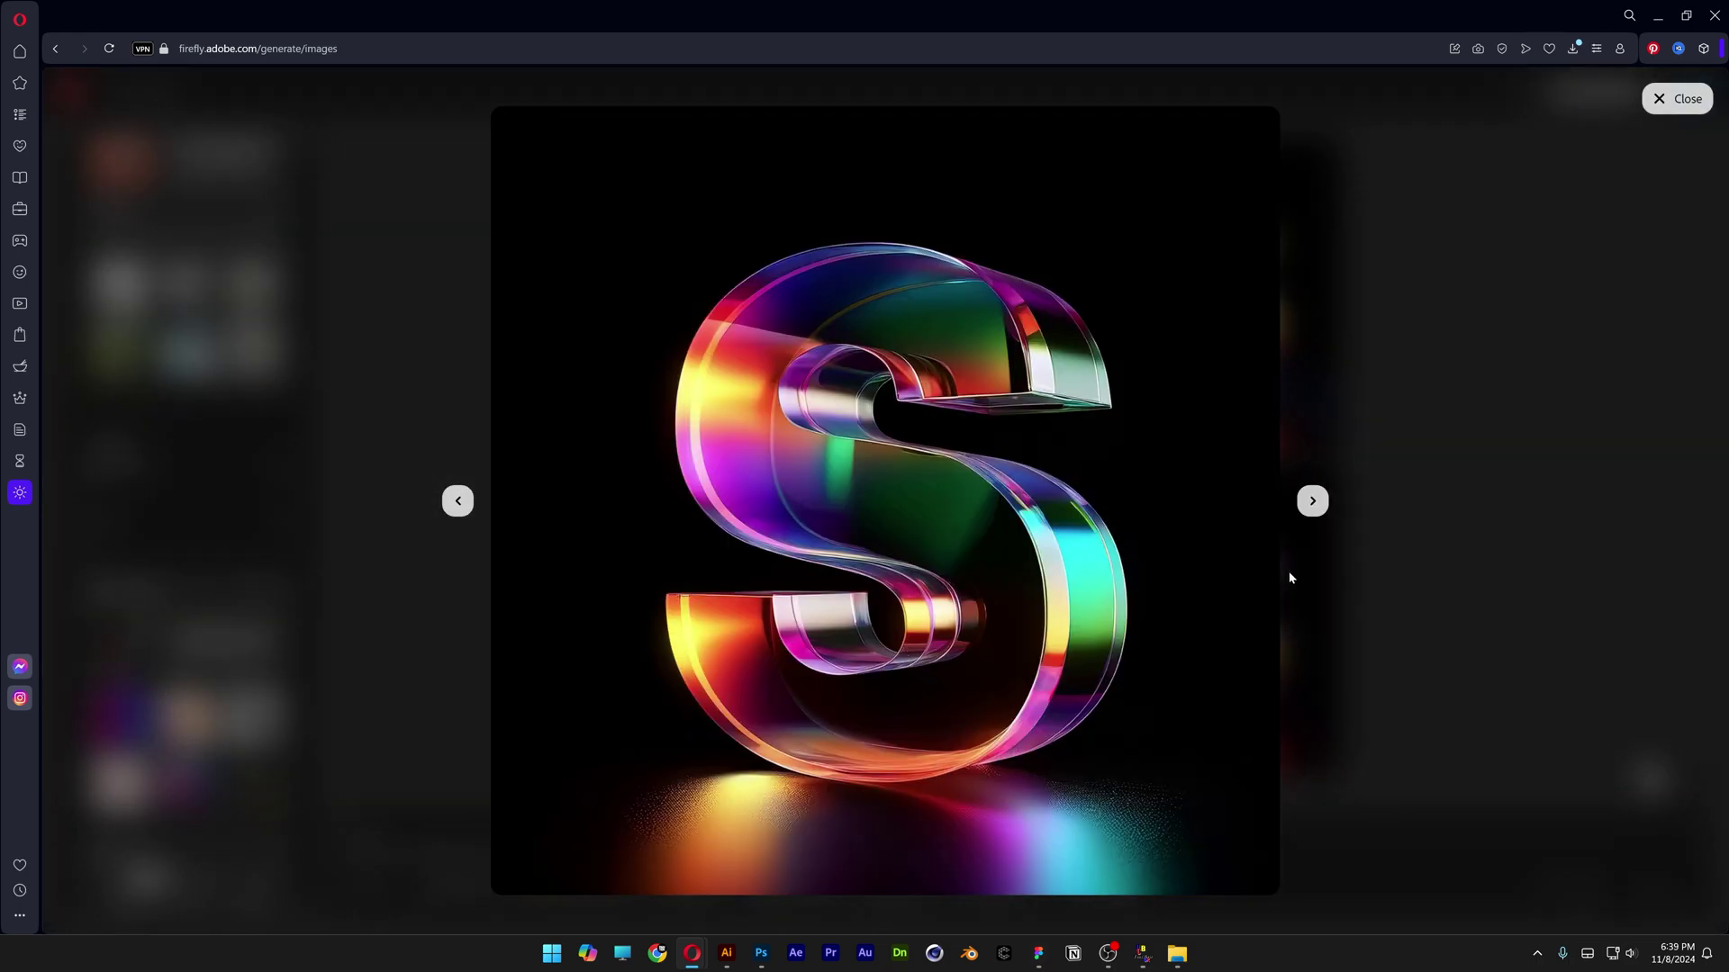
pyautogui.click(1252, 131)
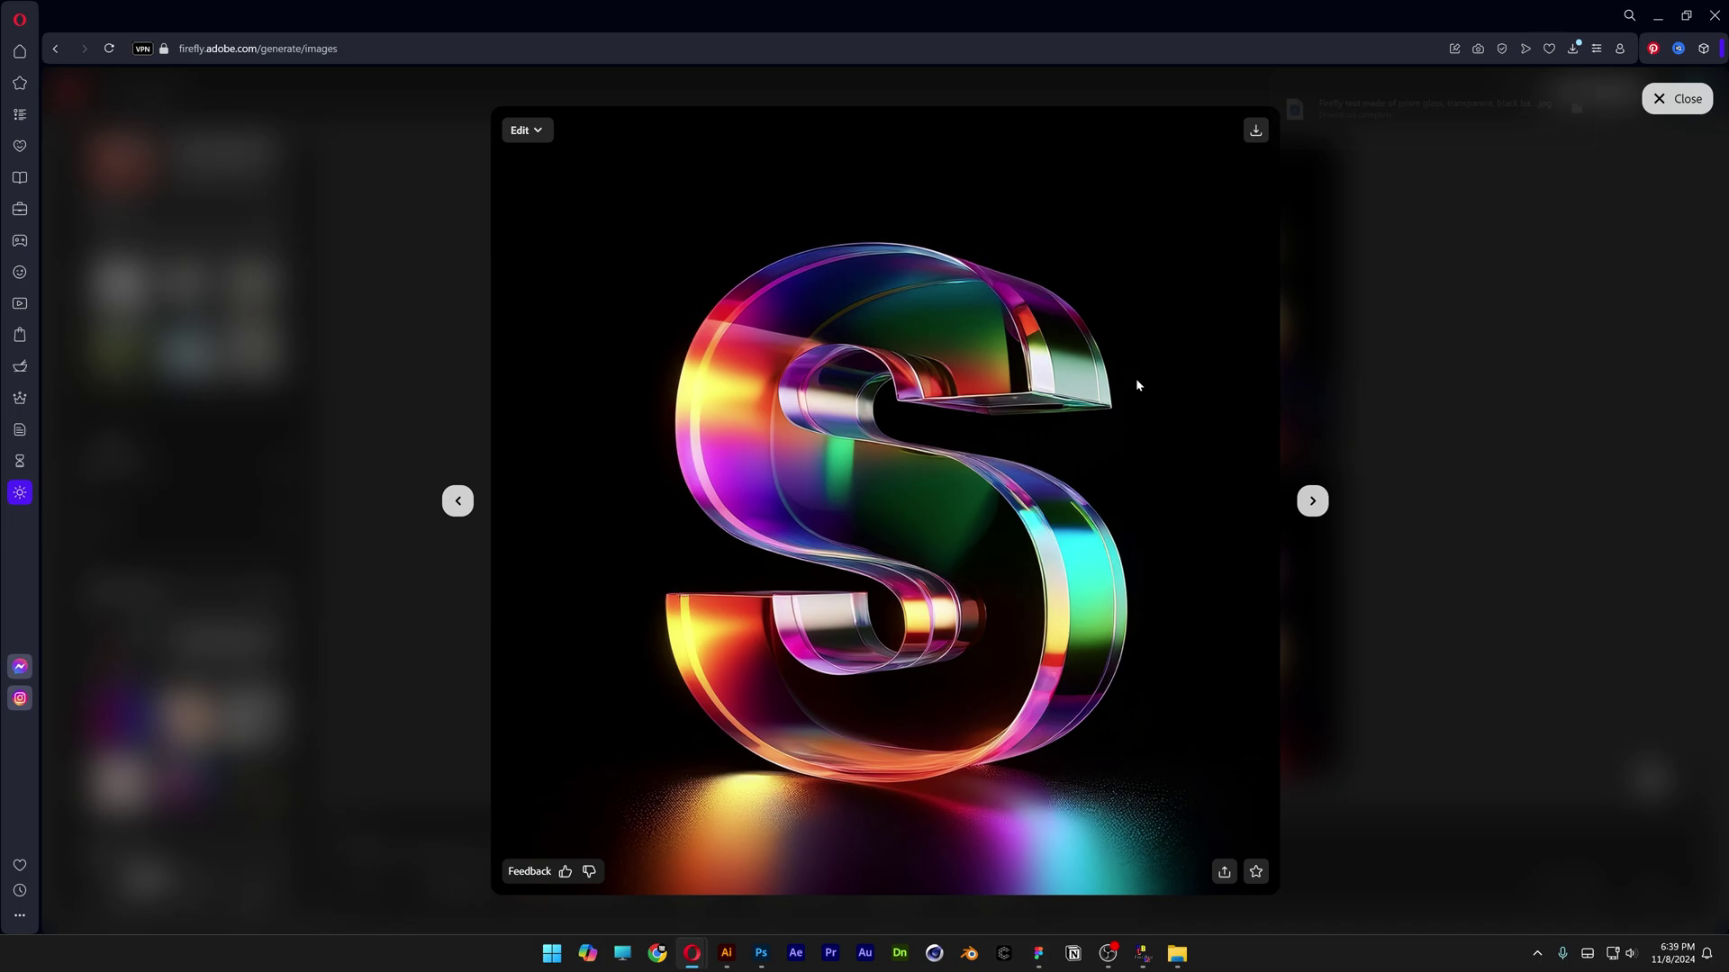
pyautogui.press('Right')
pyautogui.press('Right')
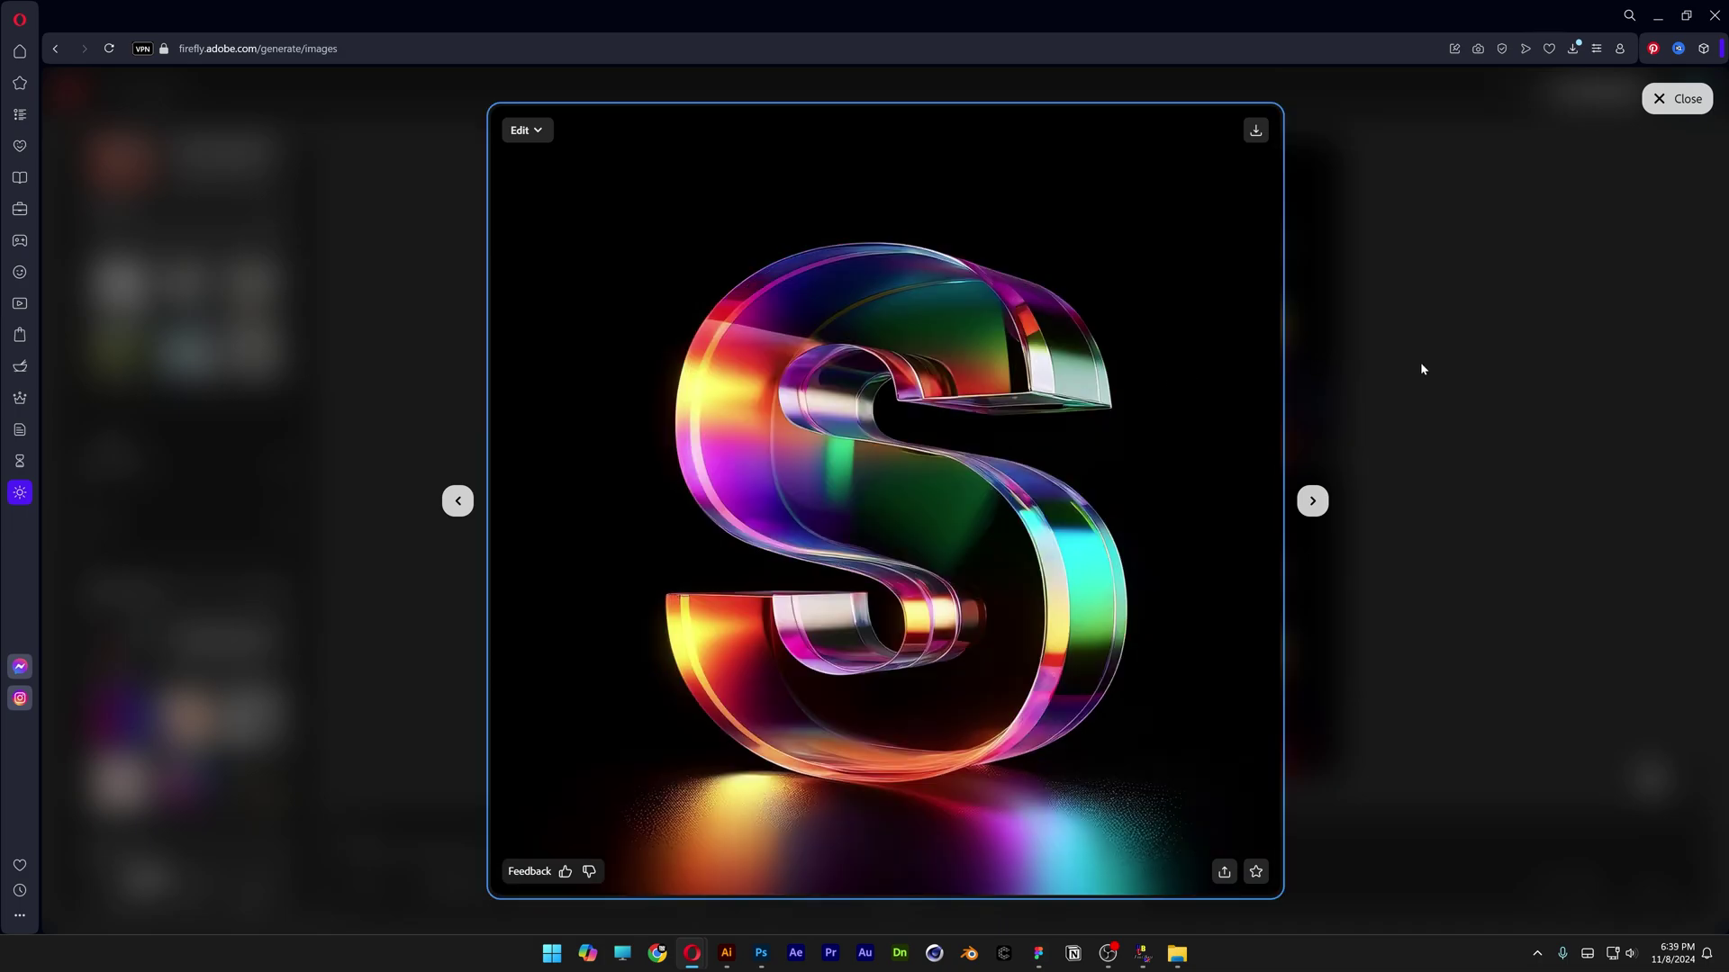